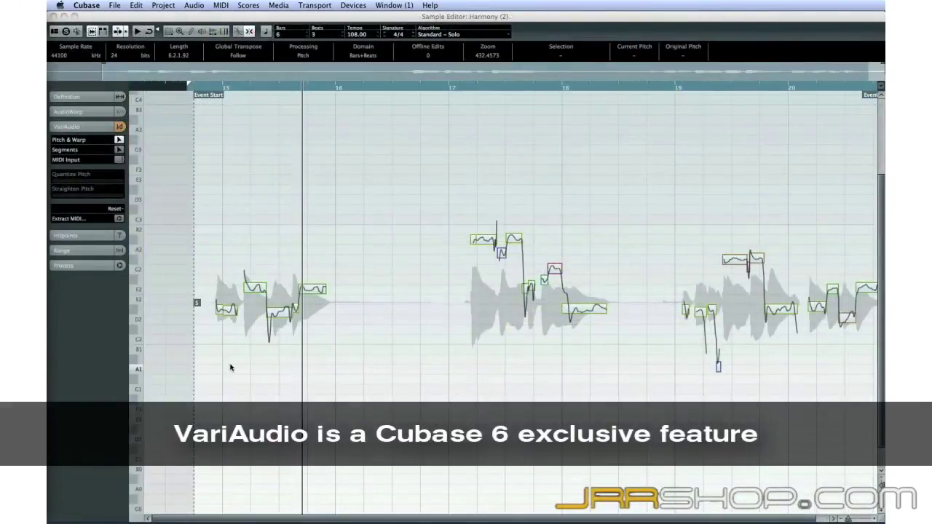
- Show the Transport panel with F2
key("F2")
- Raise the first vocal note and its short neighbouring note to E2
left_click(232, 315)
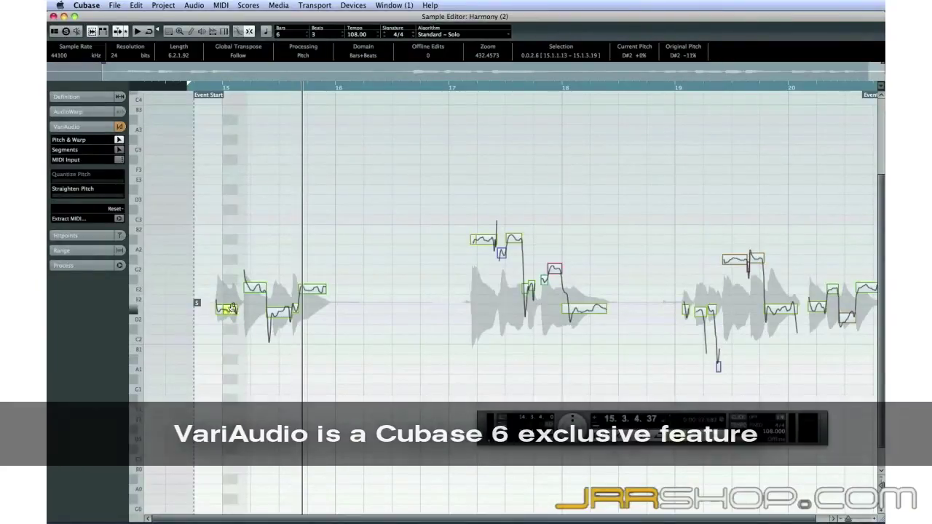
left_click_drag(232, 312, 219, 300)
left_click(221, 309)
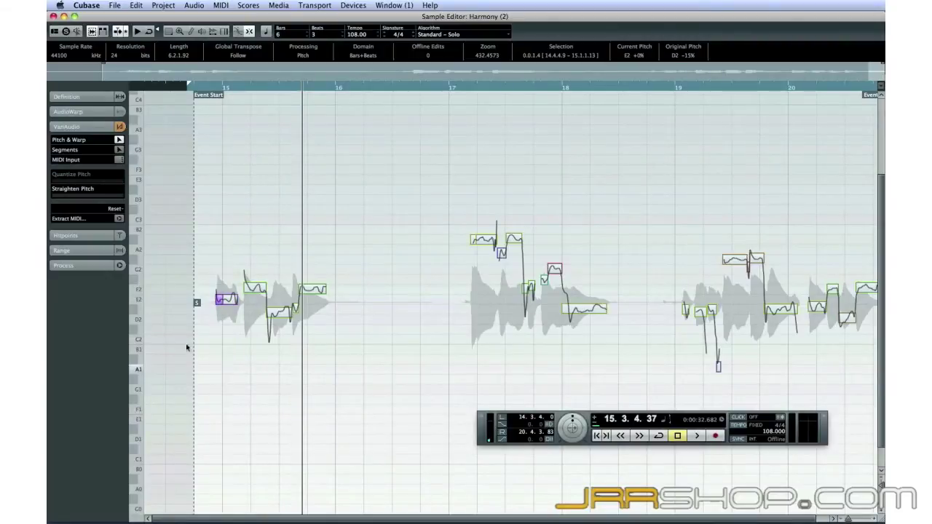
- Split the copied Harmony (2) event into three pieces with the Scissors tool, cutting near bar 18
left_click(53, 15)
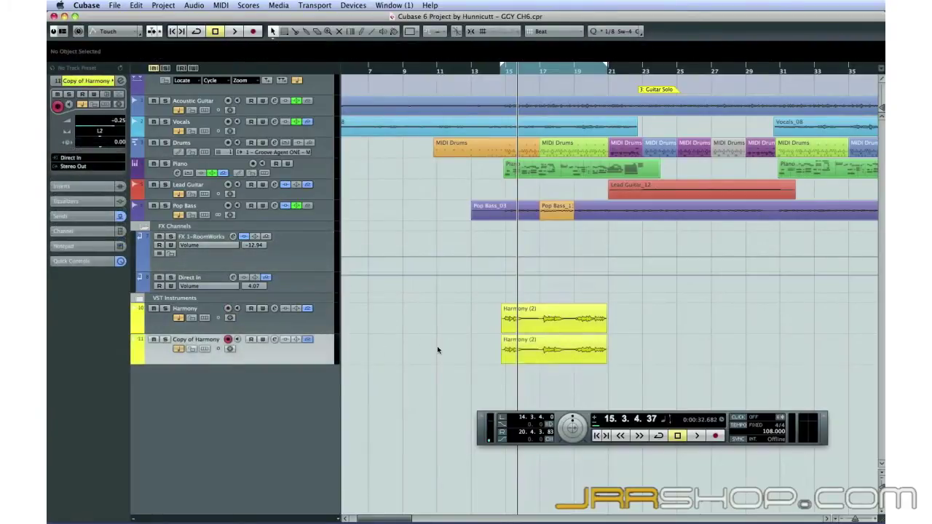
left_click(535, 350)
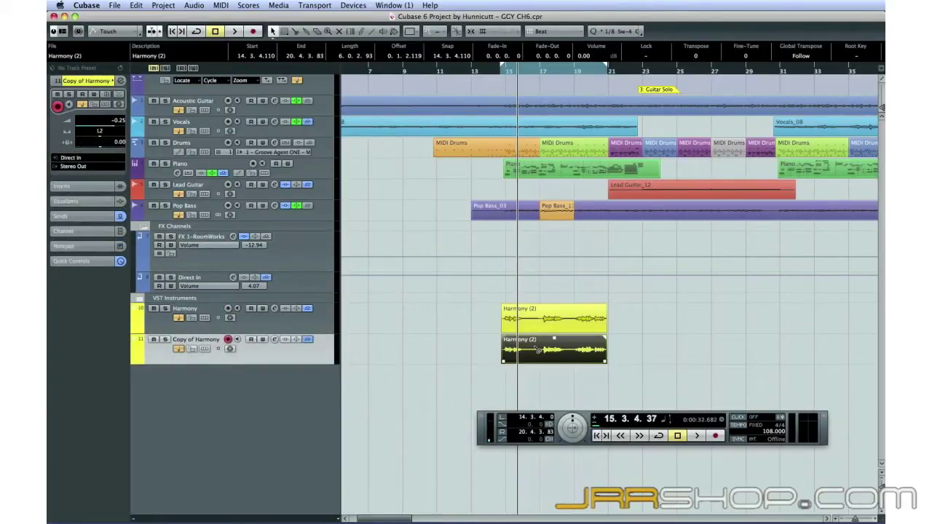
key("3")
left_click(537, 351)
left_click(571, 351)
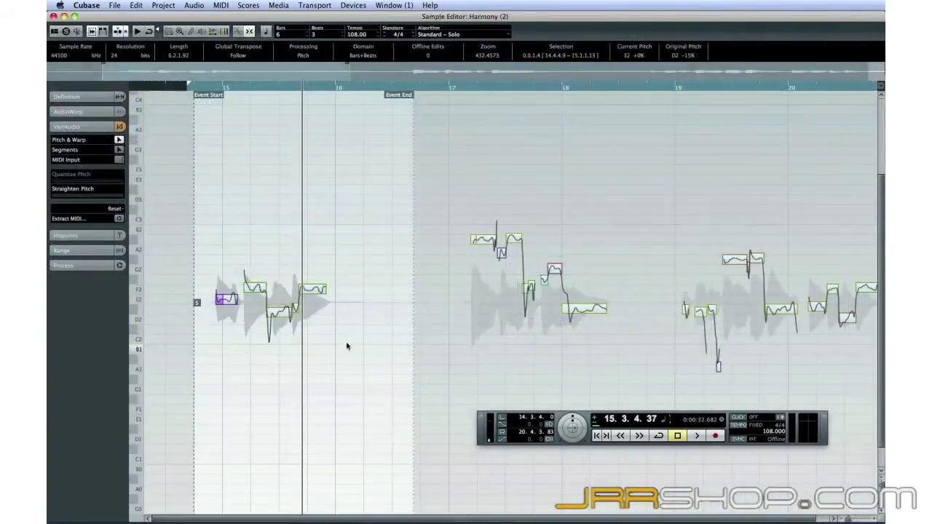
- Raise the phrase's second note to A#2, applying the edit as a new audio version
left_click(323, 308)
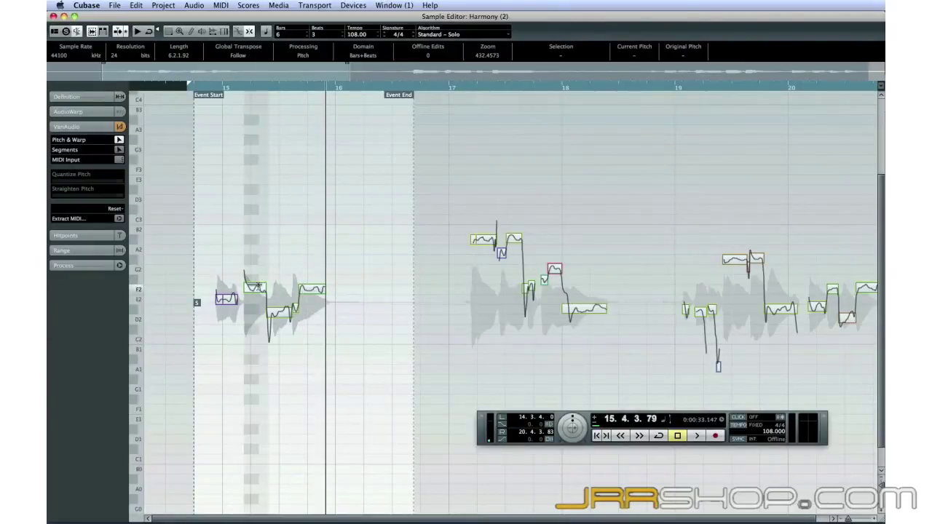
left_click(258, 289)
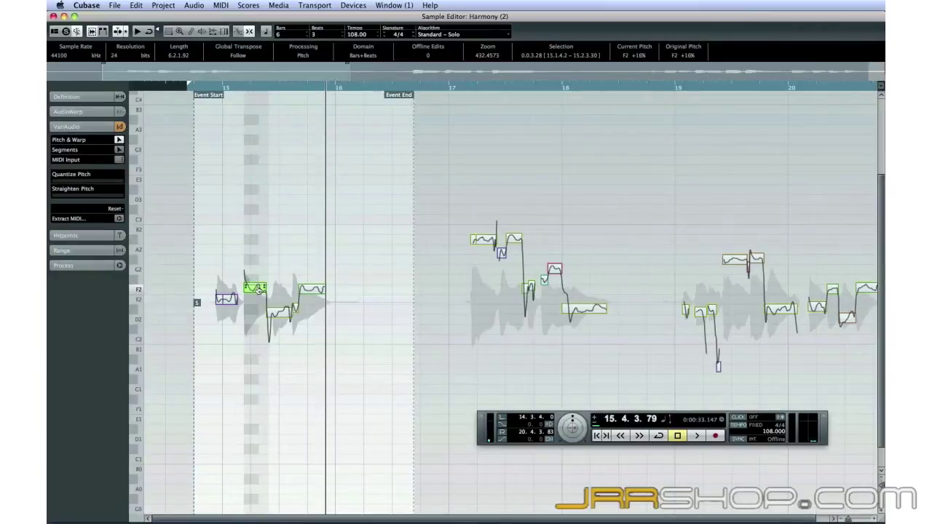
left_click_drag(258, 289, 256, 238)
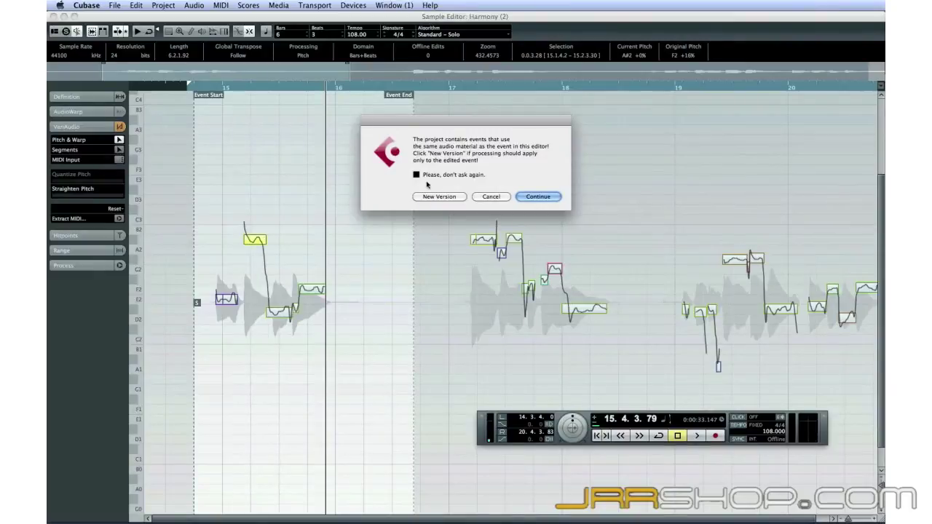
left_click(416, 175)
left_click(437, 196)
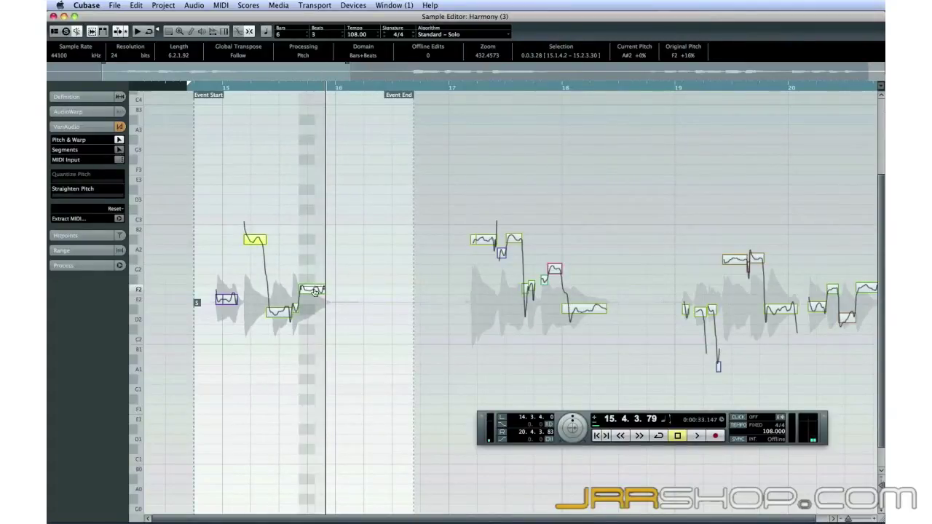
- Lower the last note to about D#2 and play back the edited phrase
left_click_drag(314, 292, 314, 310)
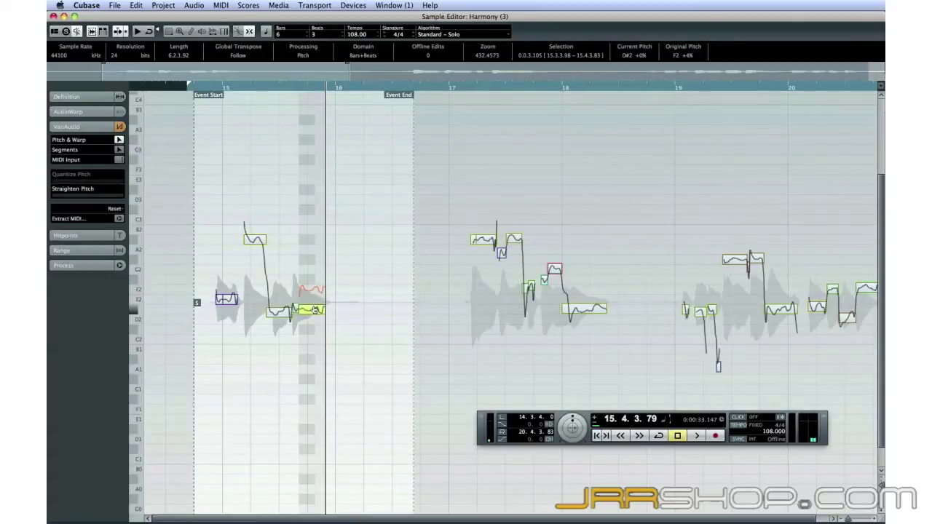
left_click(216, 88)
key("space")
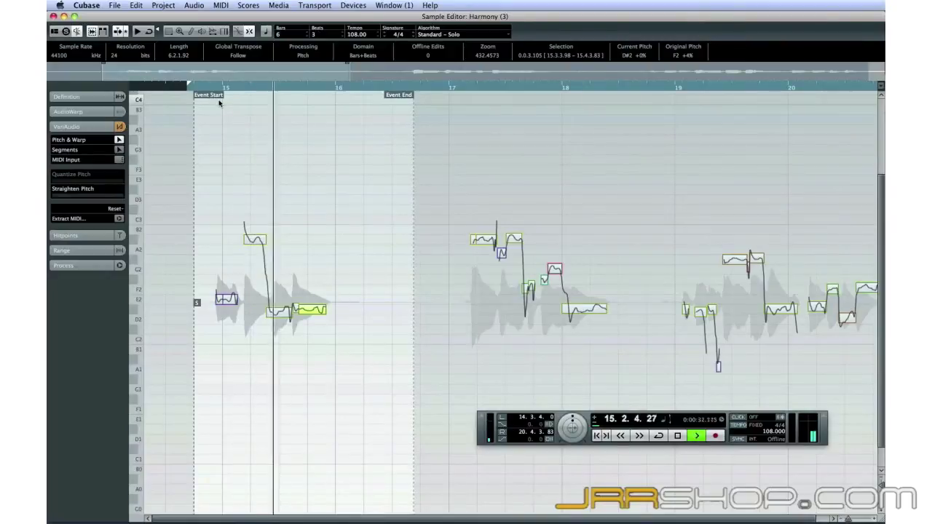
key("space")
- Straighten the D#2 note's pitch wobble and lower the next note to about C#2
left_click(278, 311)
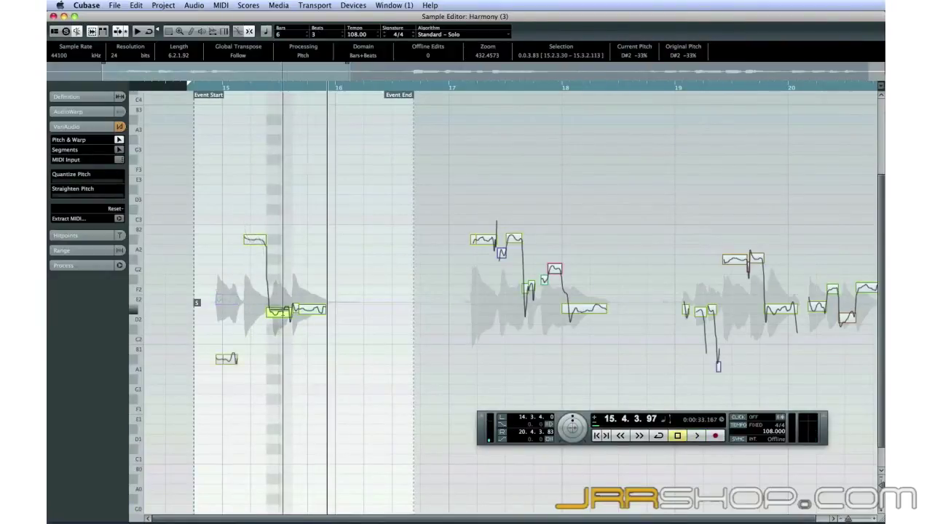
left_click_drag(58, 197, 96, 198)
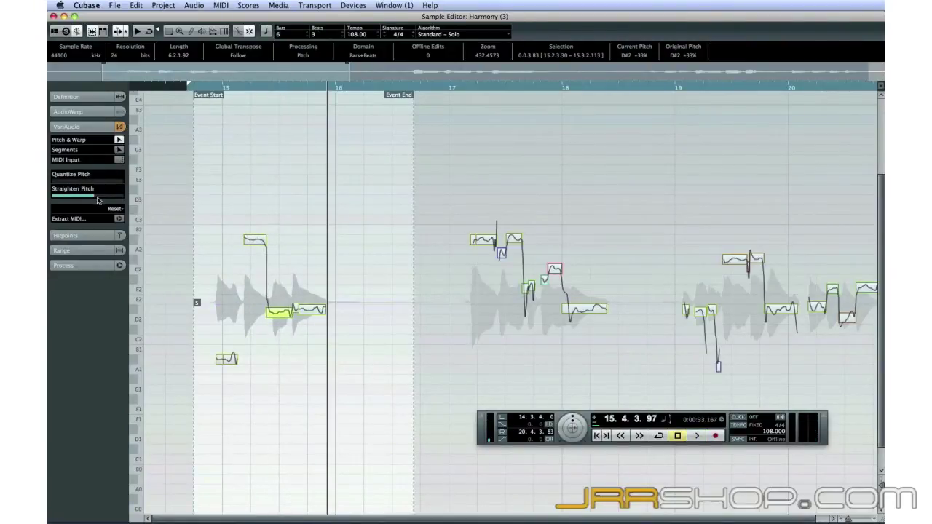
left_click_drag(306, 309, 308, 408)
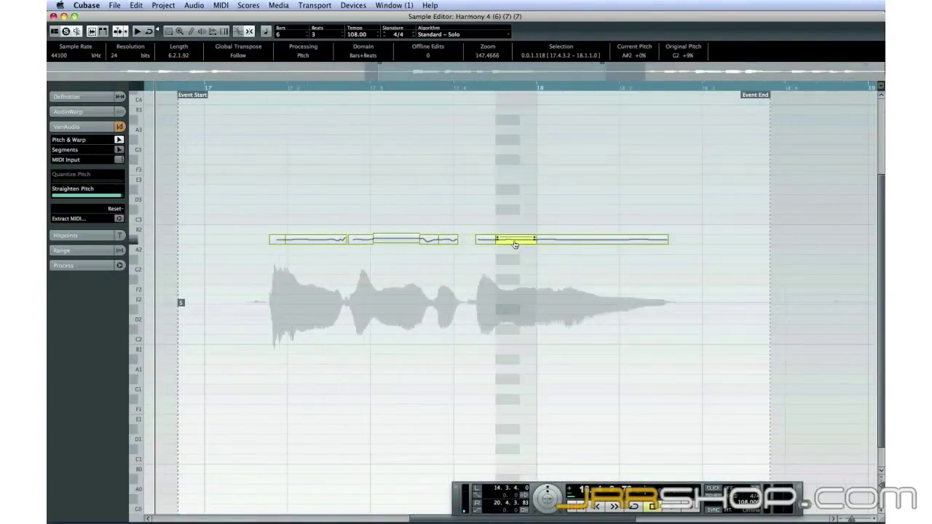
left_click(53, 17)
- Play the stacked harmony section twice from its start to audition the retuned notes
key("space")
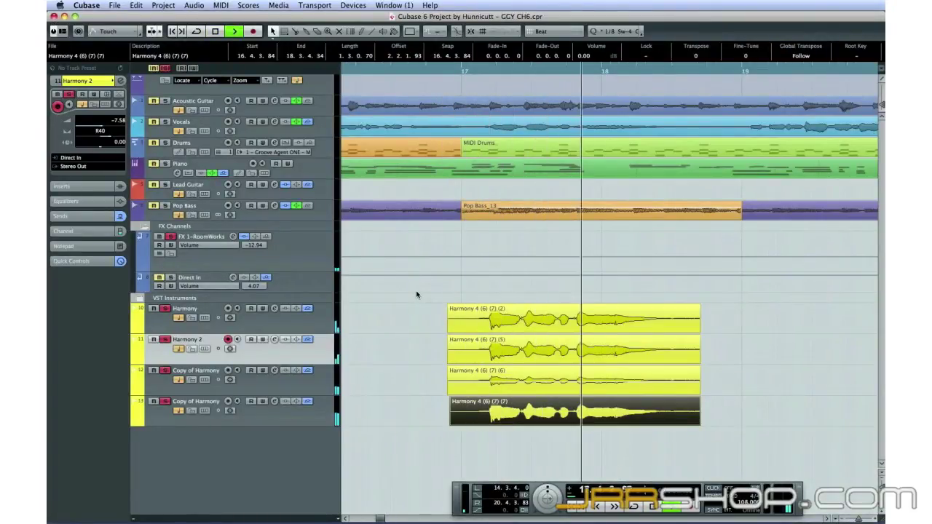
key("space")
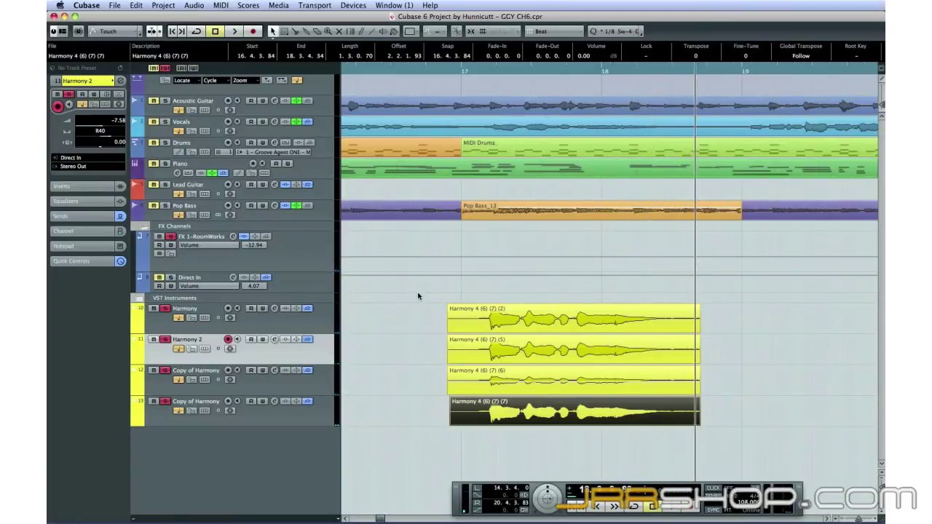
key("space")
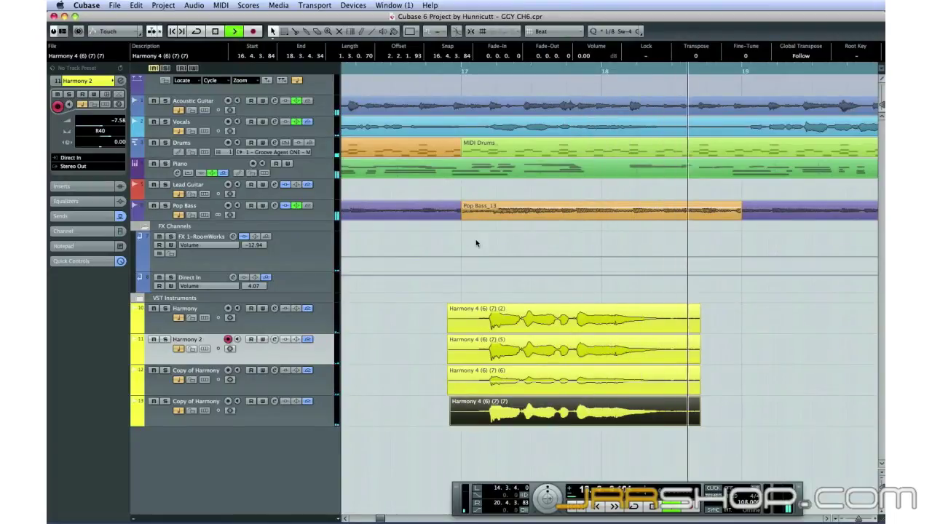
key("space")
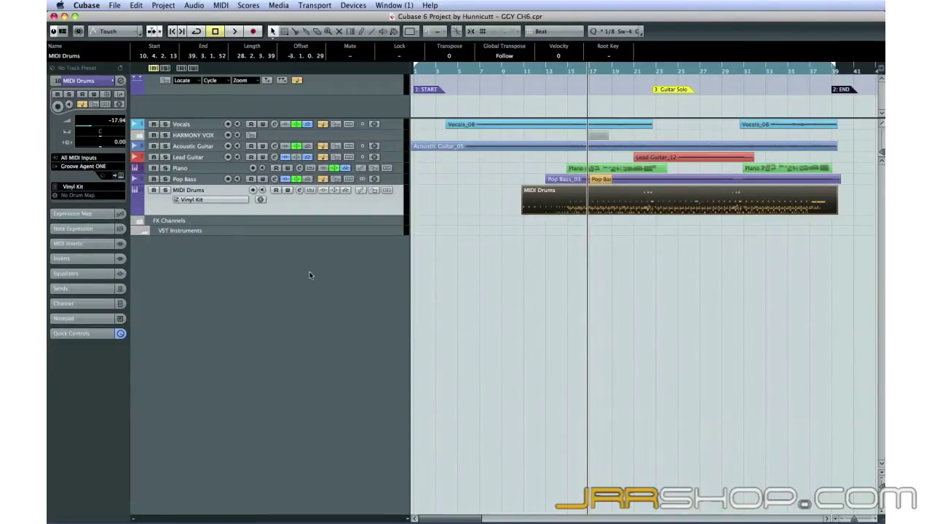
left_click(550, 213)
double_click(566, 199)
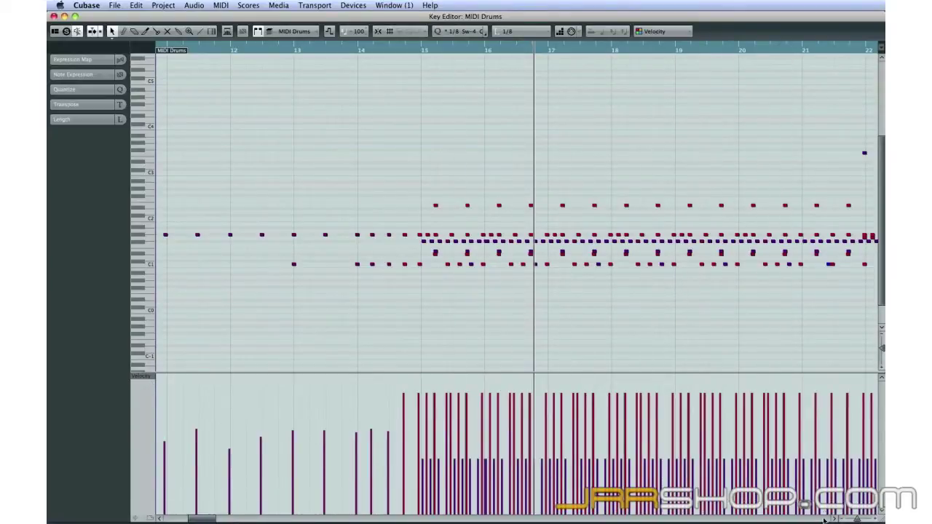
left_click_drag(857, 518, 856, 518)
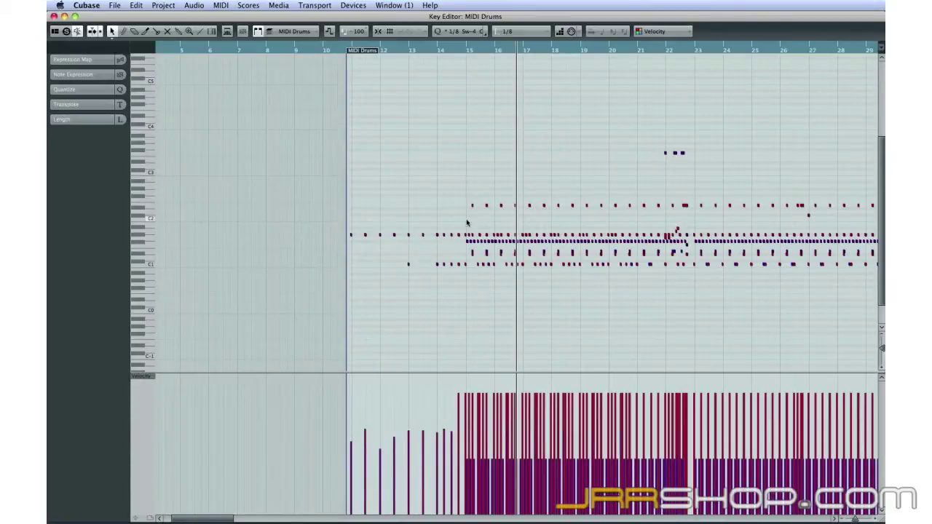
left_click(54, 16)
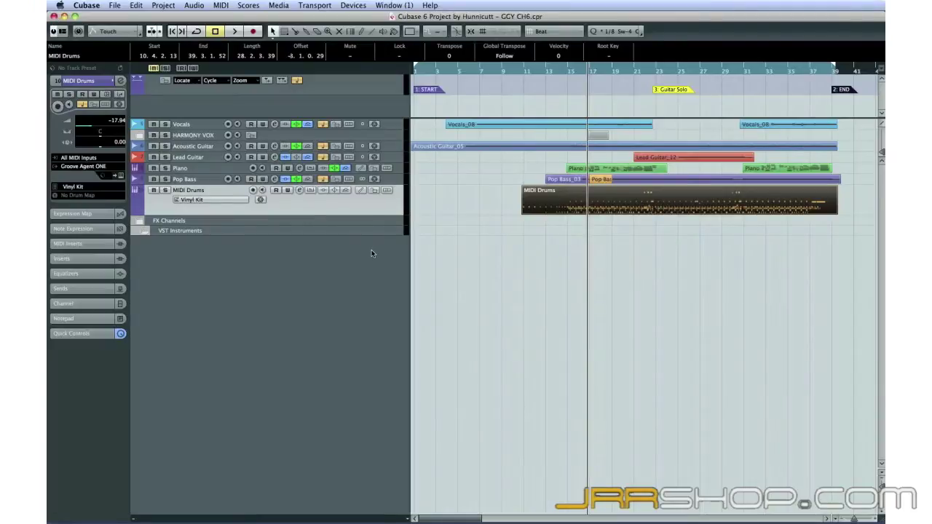
- Dissolve the MIDI Drums part with Separate Pitches, giving one track per drum pitch
left_click(221, 5)
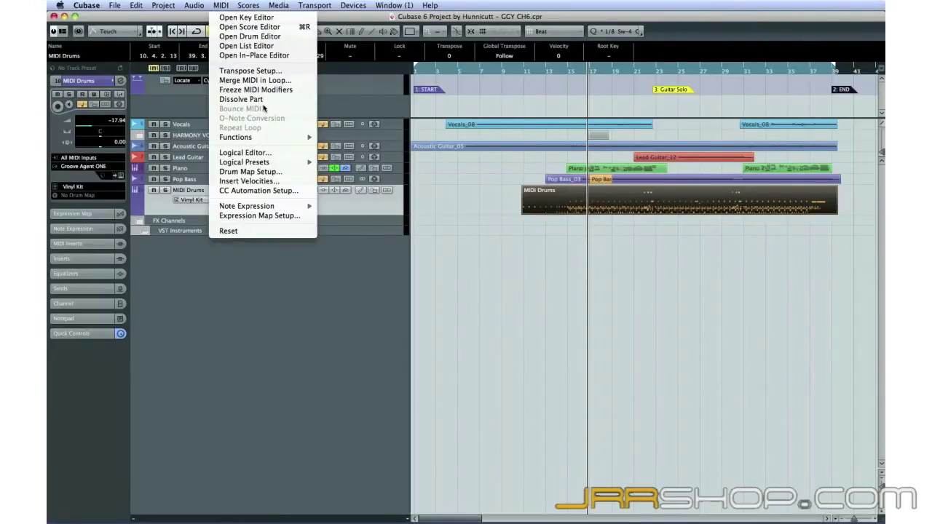
left_click(277, 99)
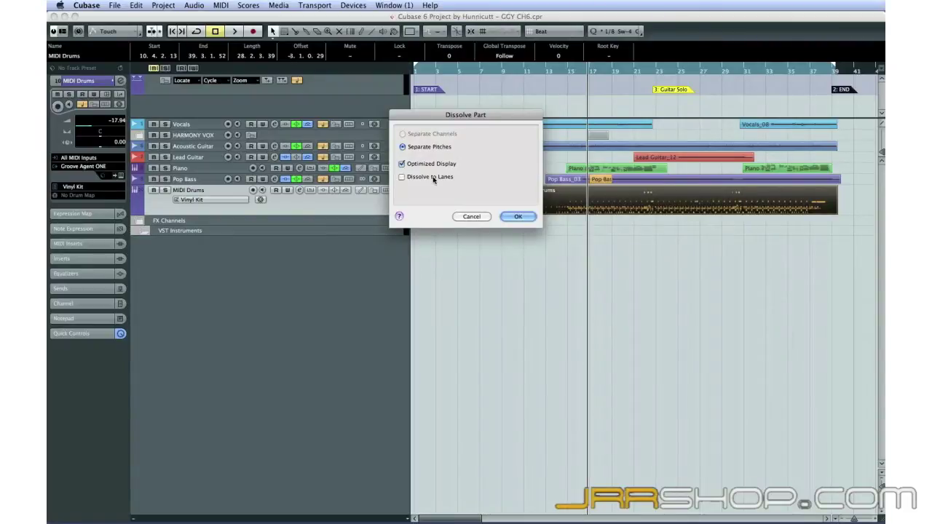
left_click(516, 217)
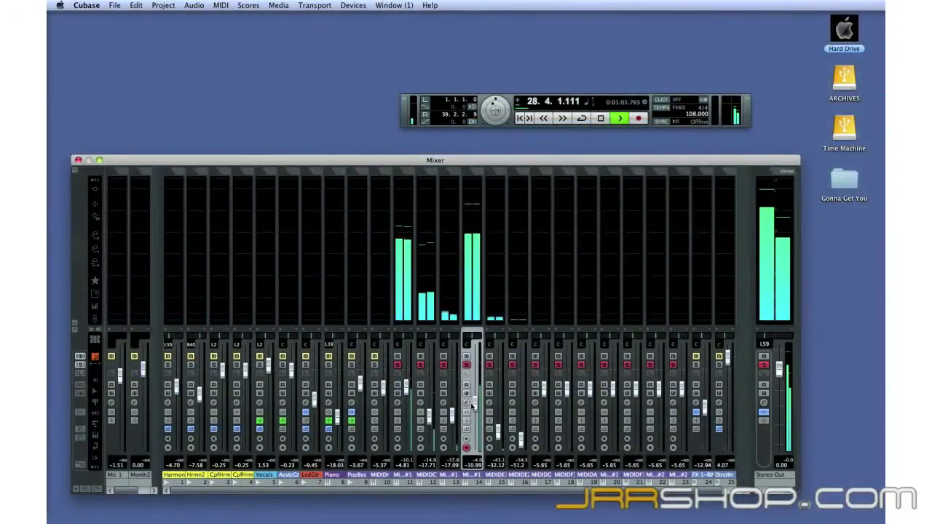
- Set drum channel levels: channel 14 to -7.68, channel 12 to -1.63, channel 13 slightly higher
left_click_drag(473, 378, 406, 438)
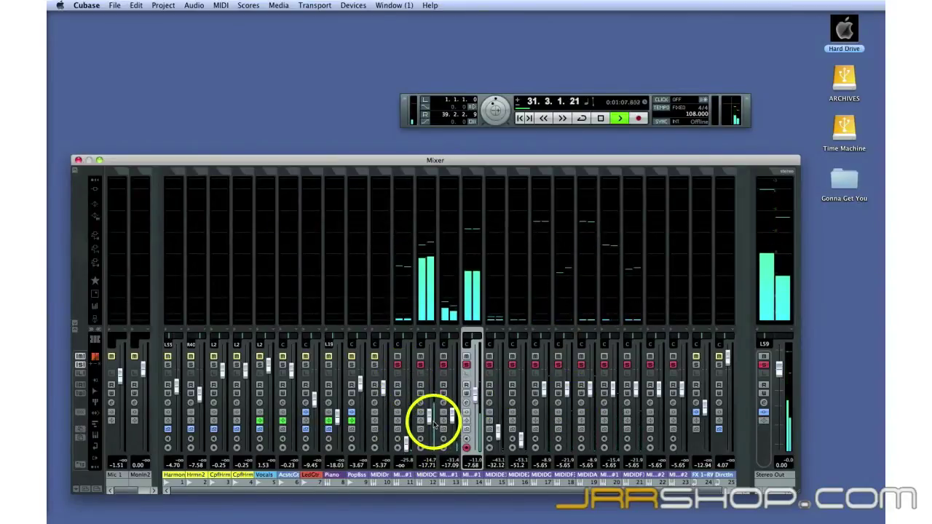
left_click_drag(430, 420, 430, 374)
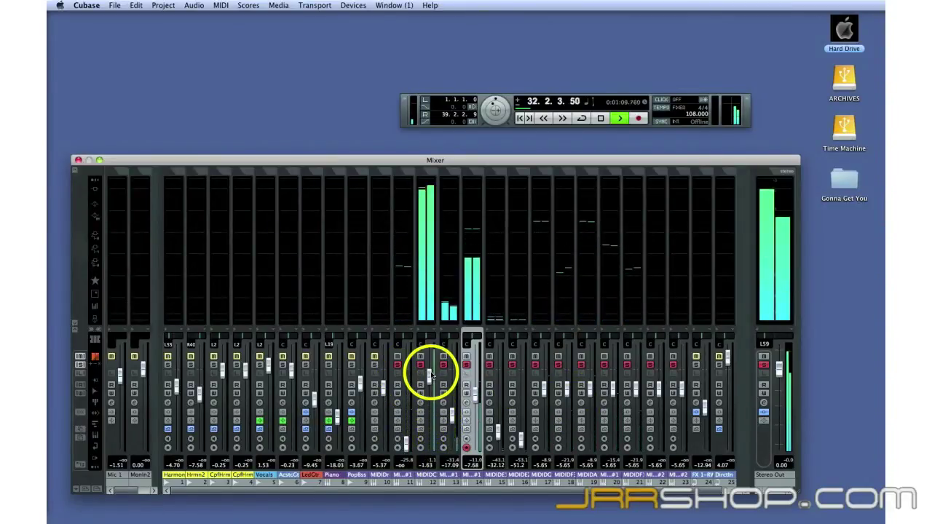
left_click_drag(447, 415, 430, 425)
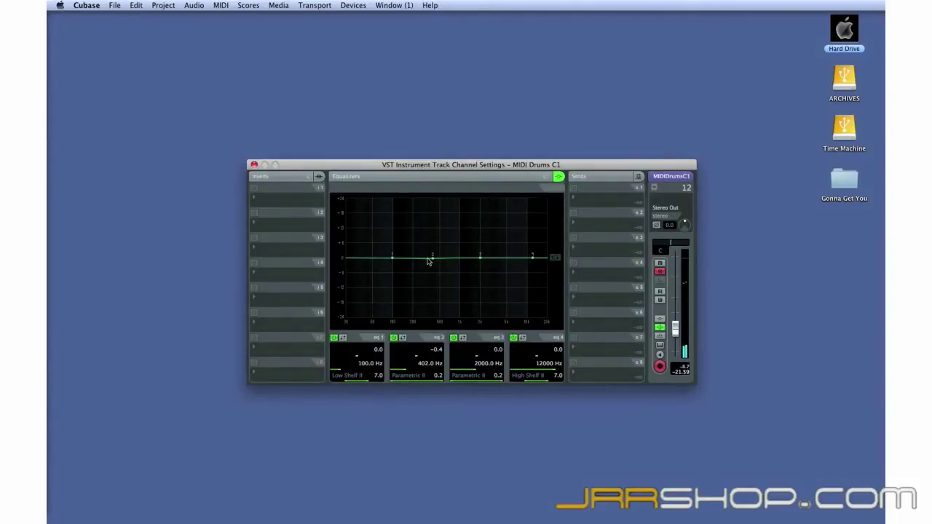
- Boost MIDI Drums C1's EQ band 2 to 13.4 dB at 3511 Hz
left_click_drag(429, 260, 397, 231)
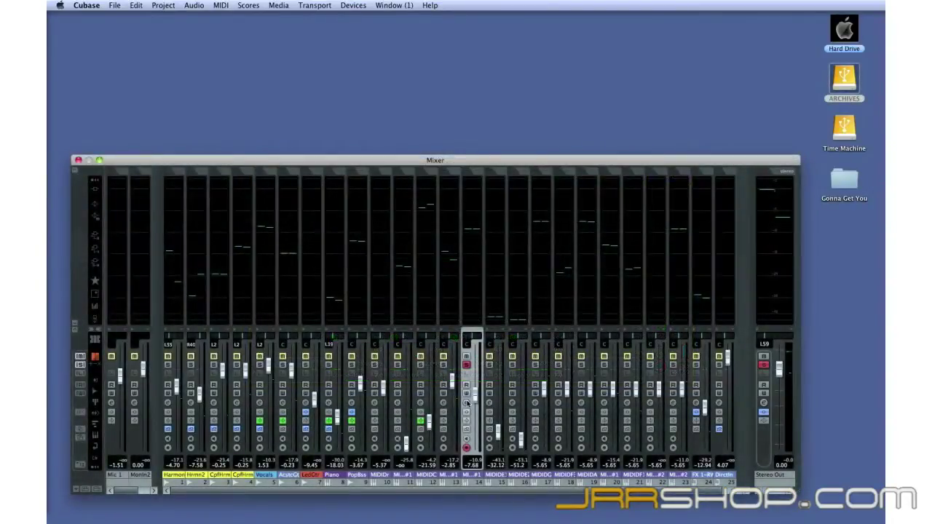
- Put StereoDelay with the Rhythm Enhancer preset in MIDI Drums D#1's first insert slot
left_click(466, 402)
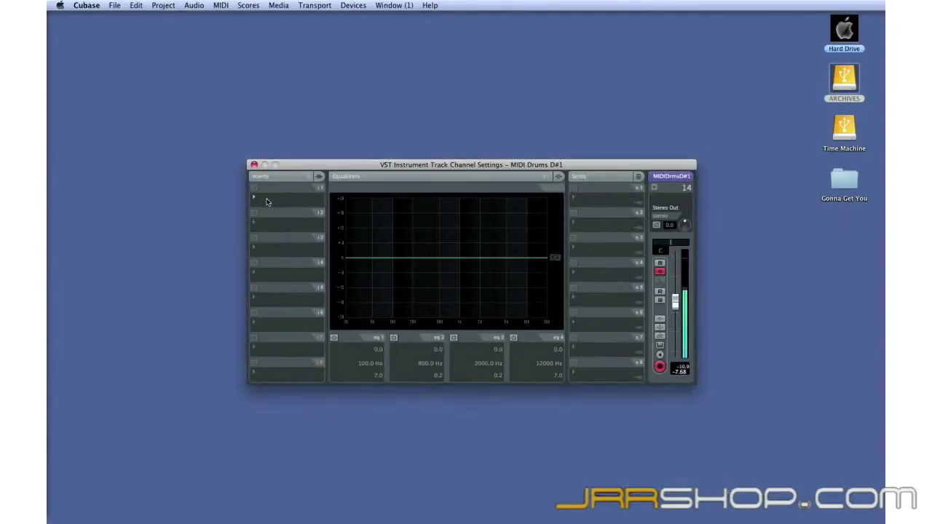
left_click(267, 201)
mouse_move(288, 243)
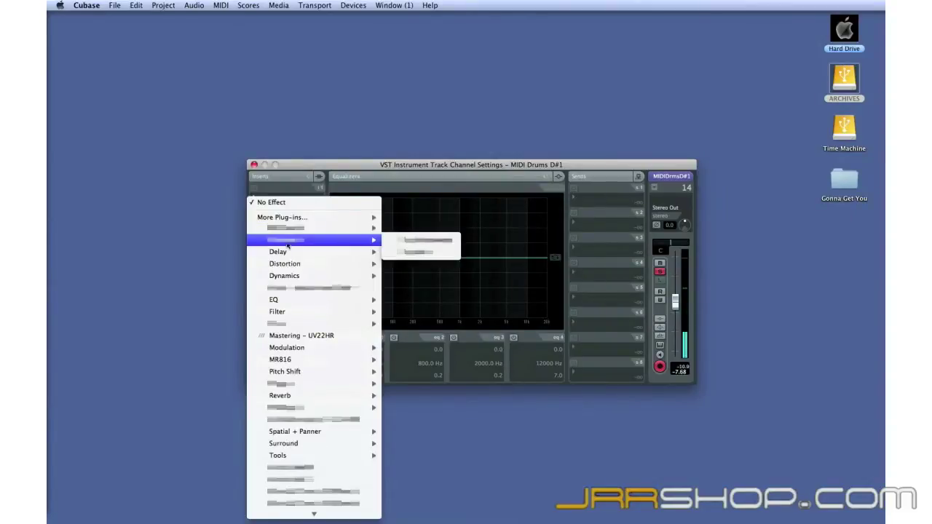
left_click(433, 284)
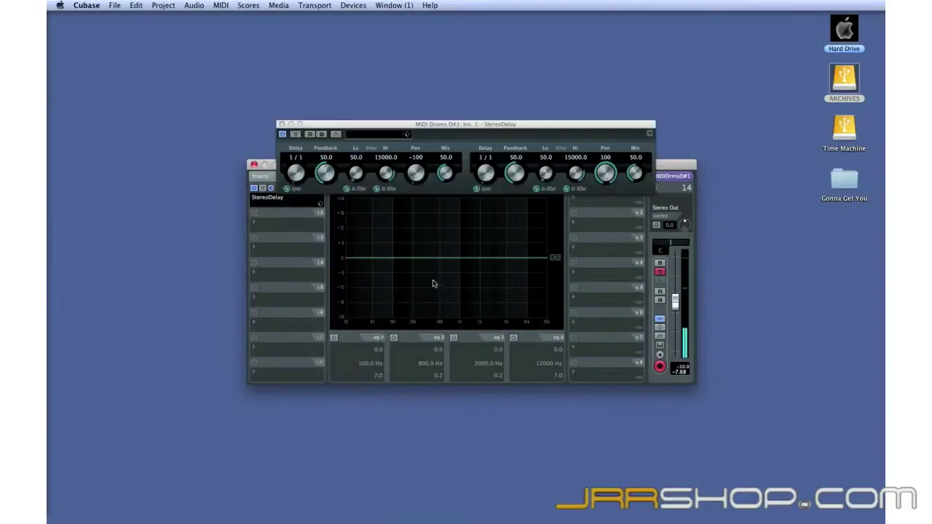
left_click(385, 135)
scroll(391, 213, "down", 2)
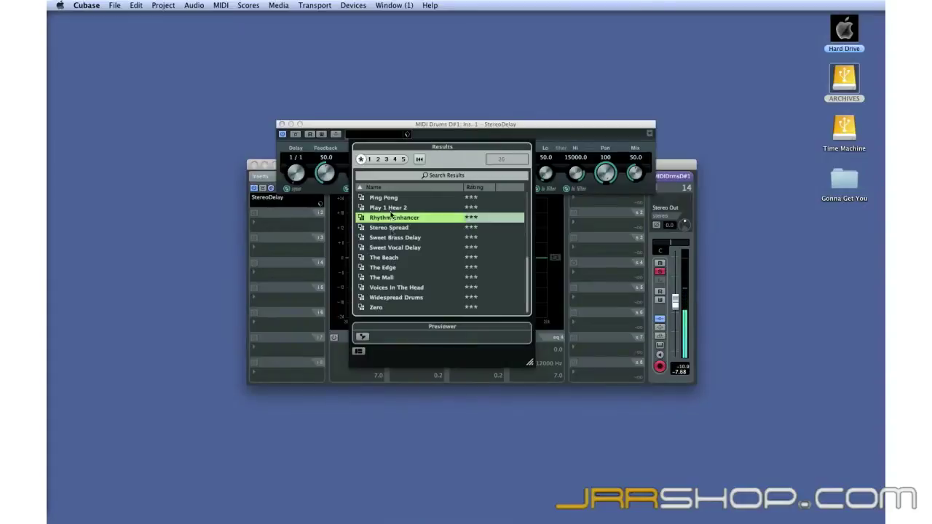
double_click(391, 215)
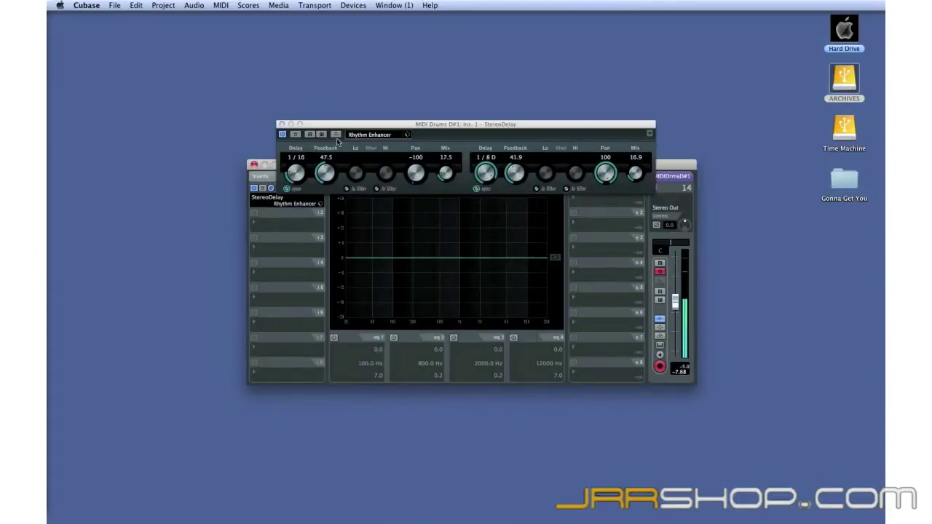
left_click(282, 125)
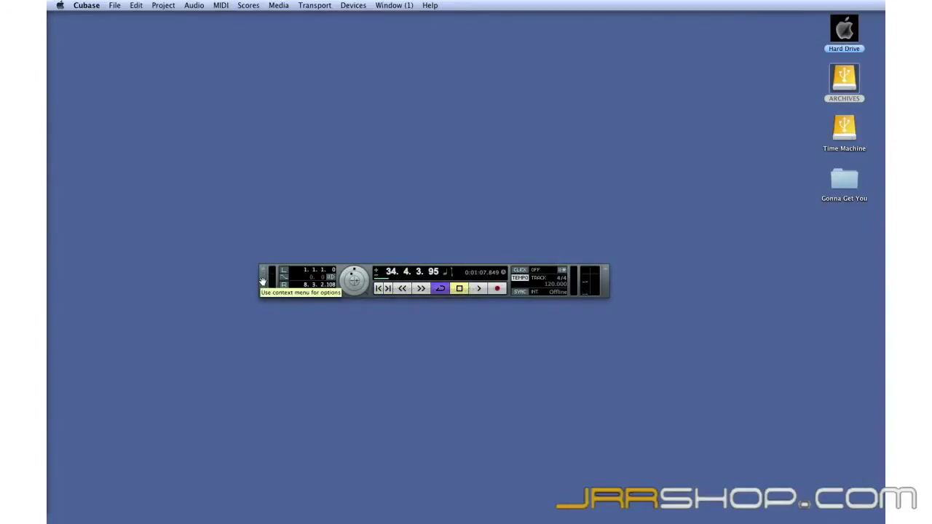
- Create an untitled project from the Project Assistant's Empty template under More
left_click(163, 5)
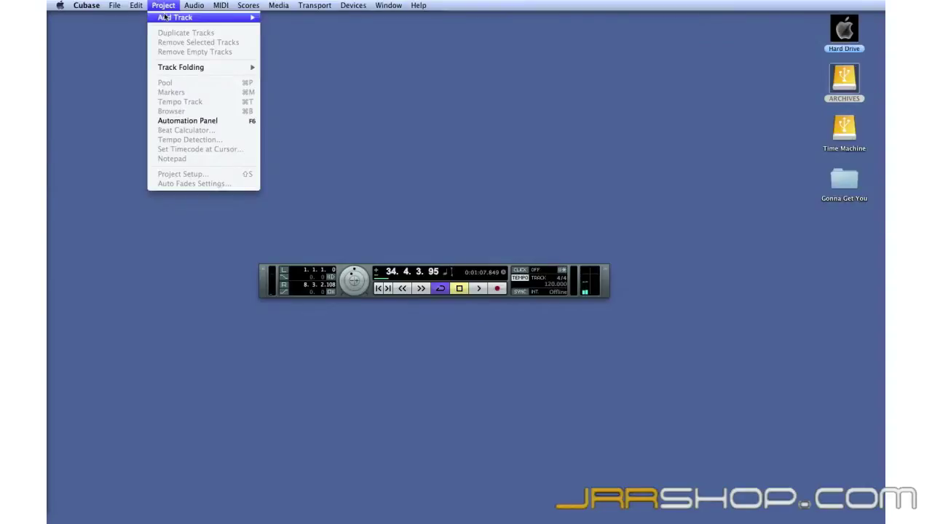
mouse_move(122, 6)
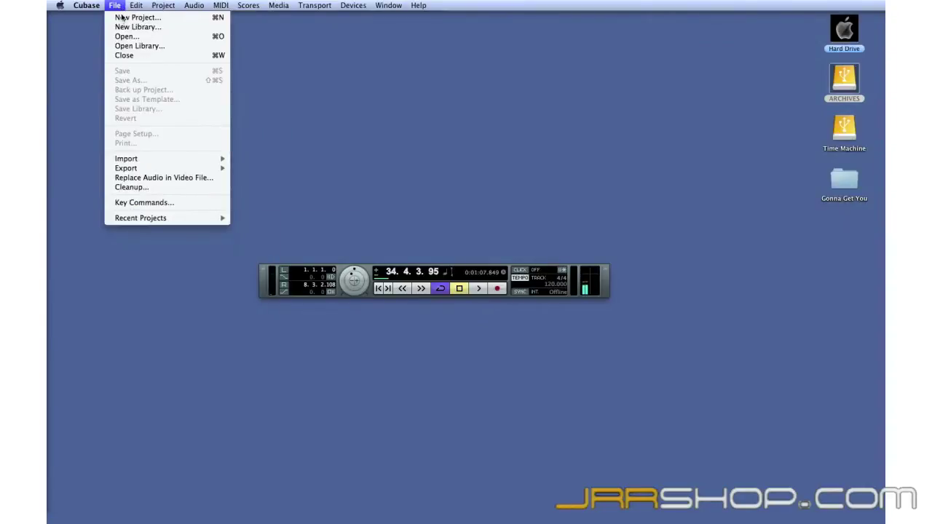
left_click(124, 16)
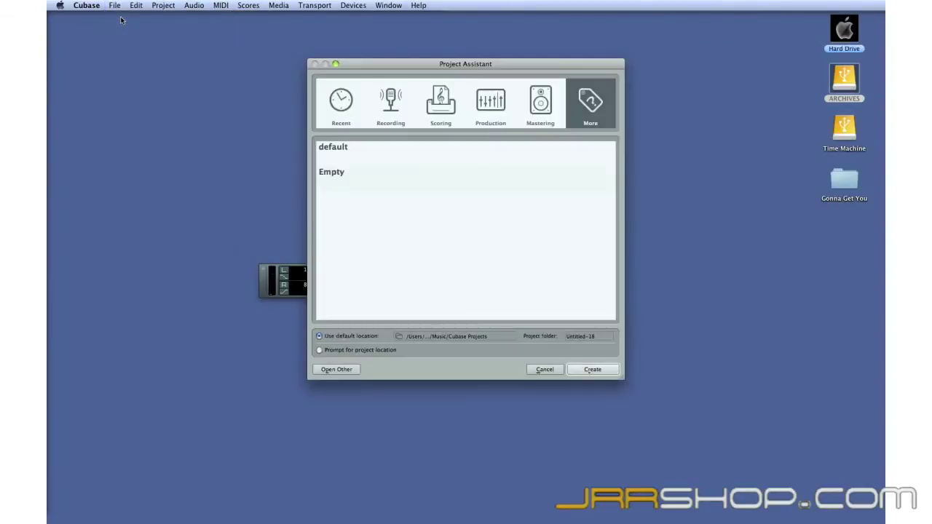
left_click(350, 172)
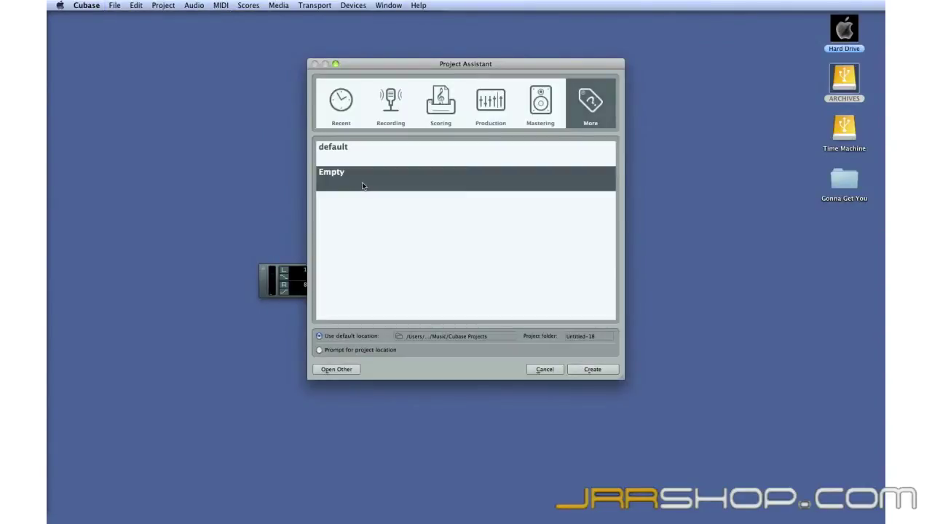
left_click(592, 369)
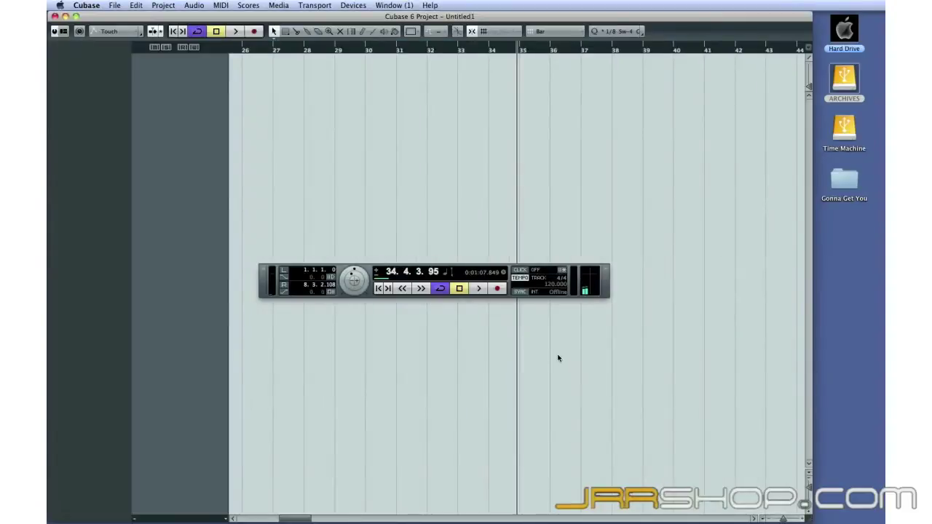
- Add an audio track, Audio 01, to the empty project
left_click(159, 4)
mouse_move(175, 17)
left_click(291, 21)
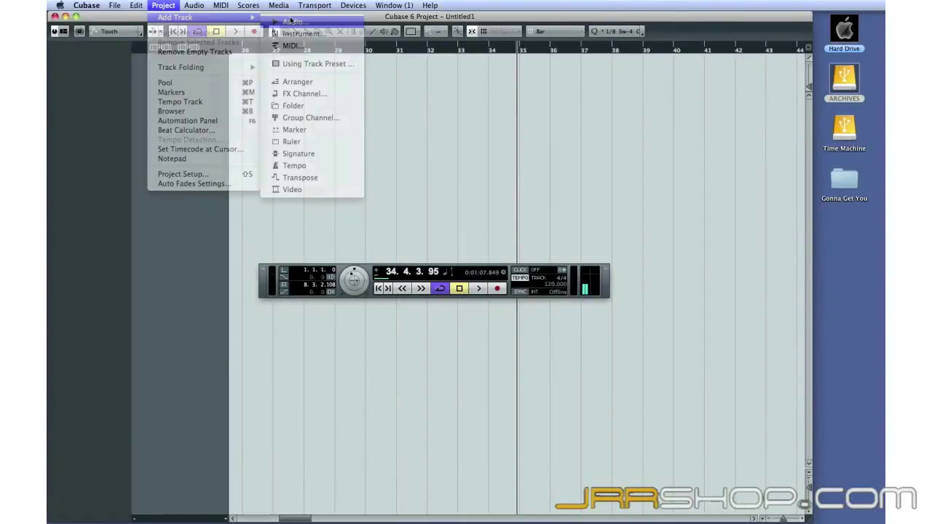
left_click(486, 155)
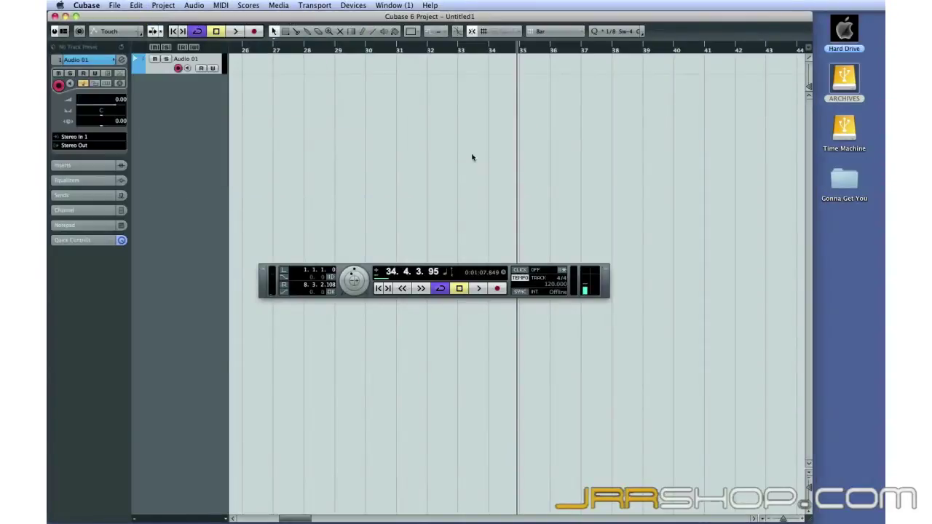
- Make Audio 01 taller, widen the track list, and hide the Transport panel
left_click_drag(204, 72, 204, 94)
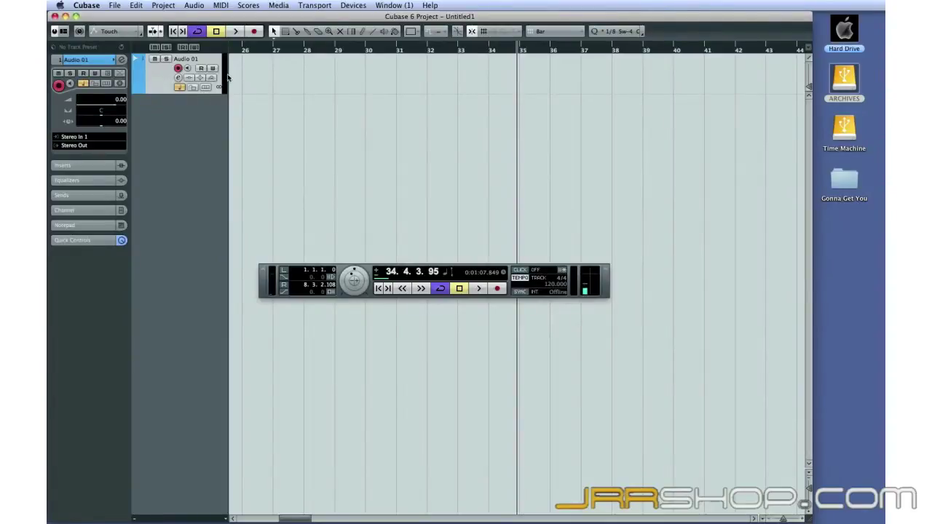
left_click_drag(227, 77, 349, 80)
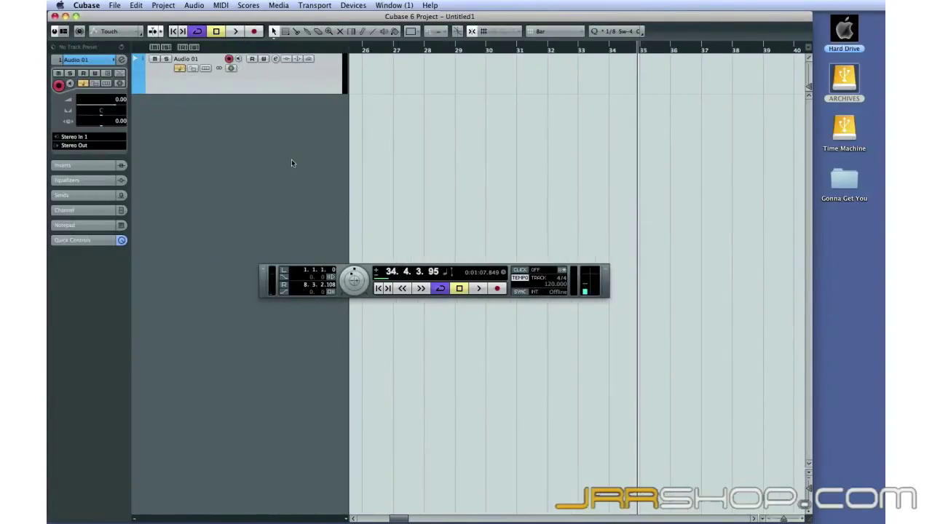
key("F2")
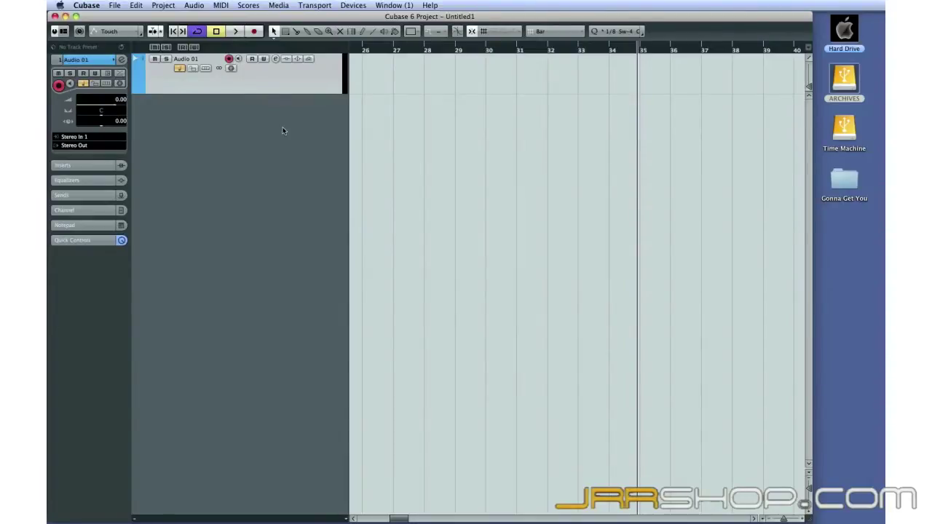
- Open the MediaBay from the Media menu, minimize the project window, and move MediaBay up-left
left_click(279, 6)
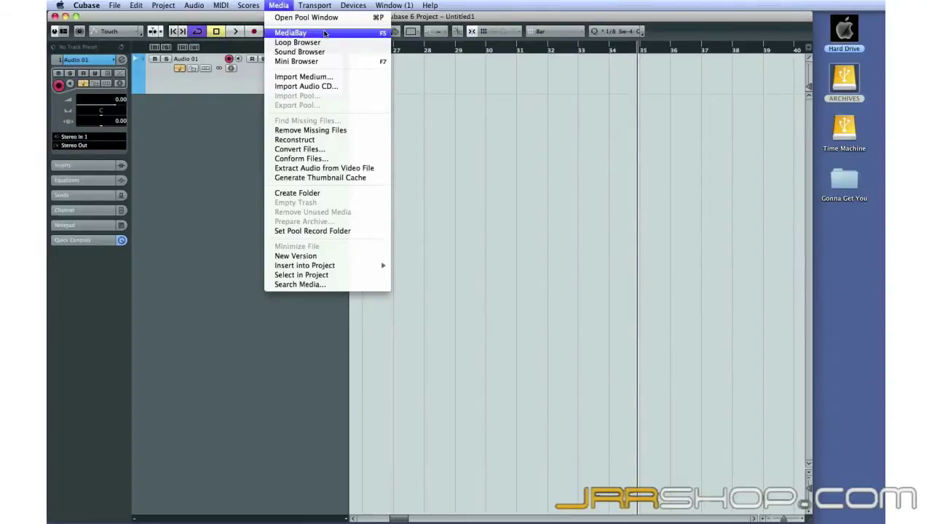
left_click(324, 34)
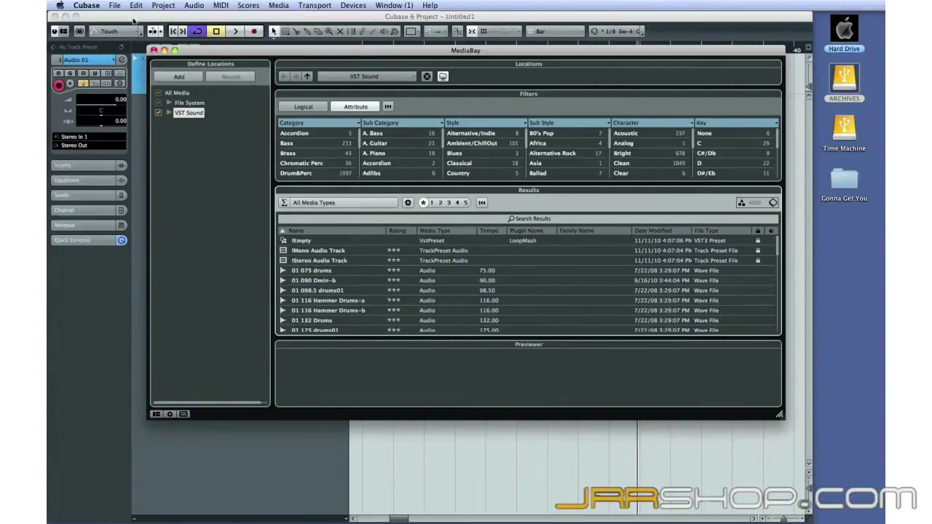
left_click(65, 16)
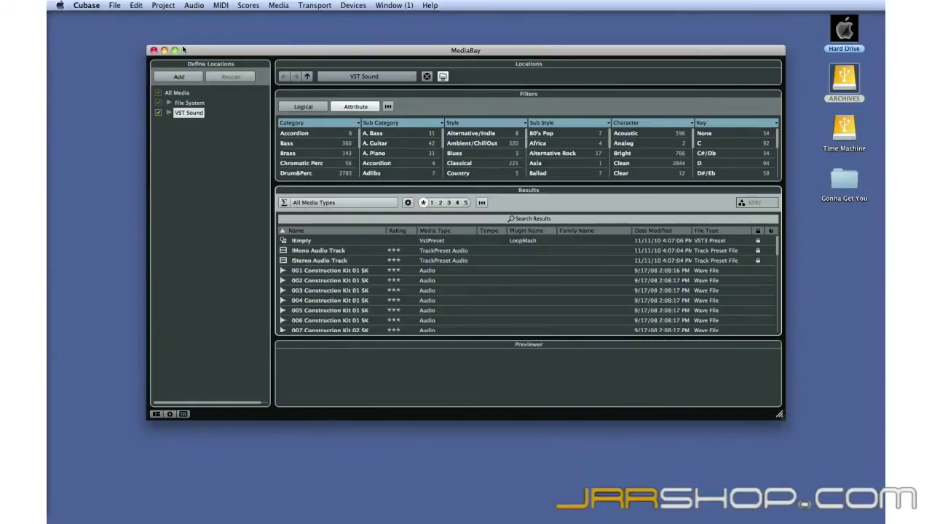
left_click_drag(187, 51, 147, 82)
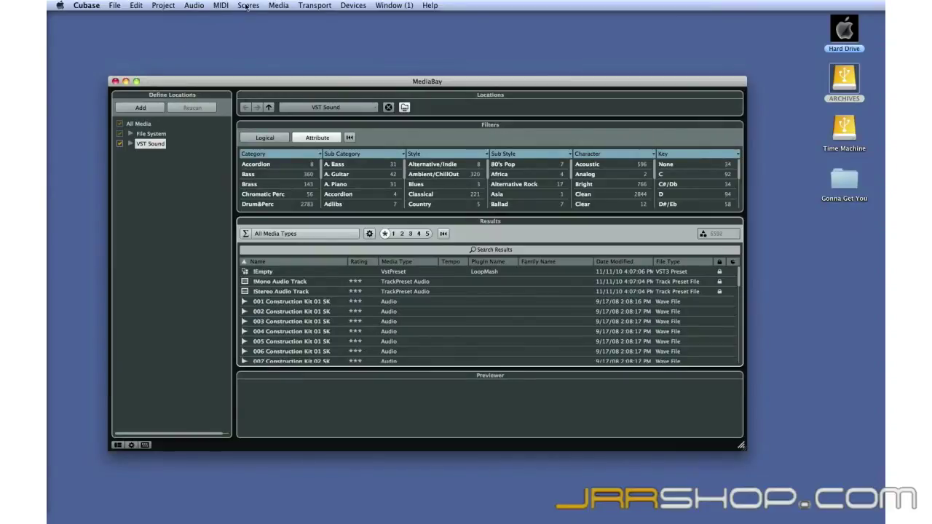
left_click(278, 5)
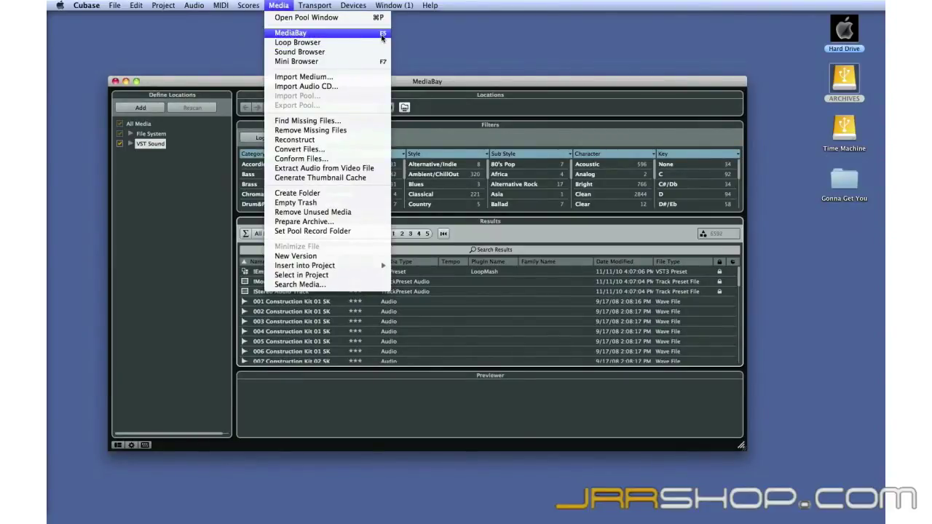
left_click(220, 160)
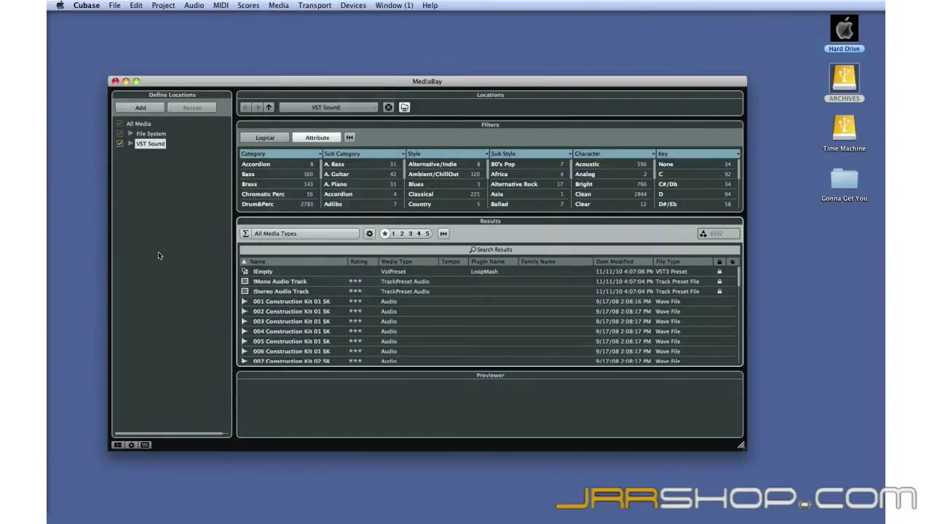
- Show the Attribute Inspector panel, then move the MediaBay window left and enlarge it
left_click(118, 445)
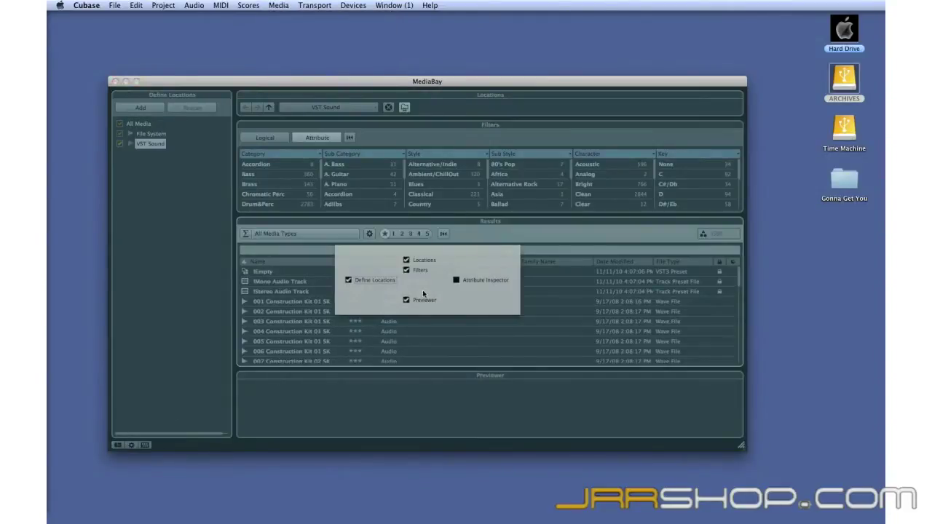
left_click(457, 280)
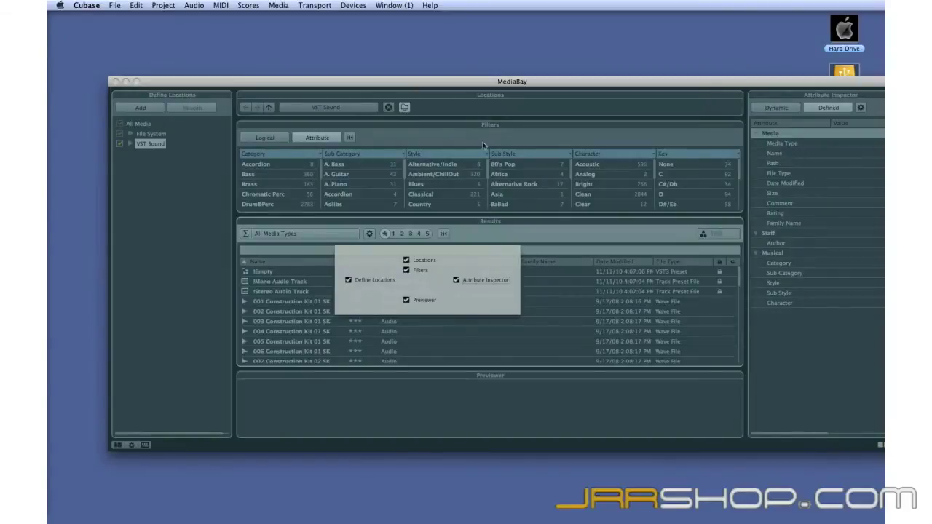
left_click_drag(498, 85, 456, 77)
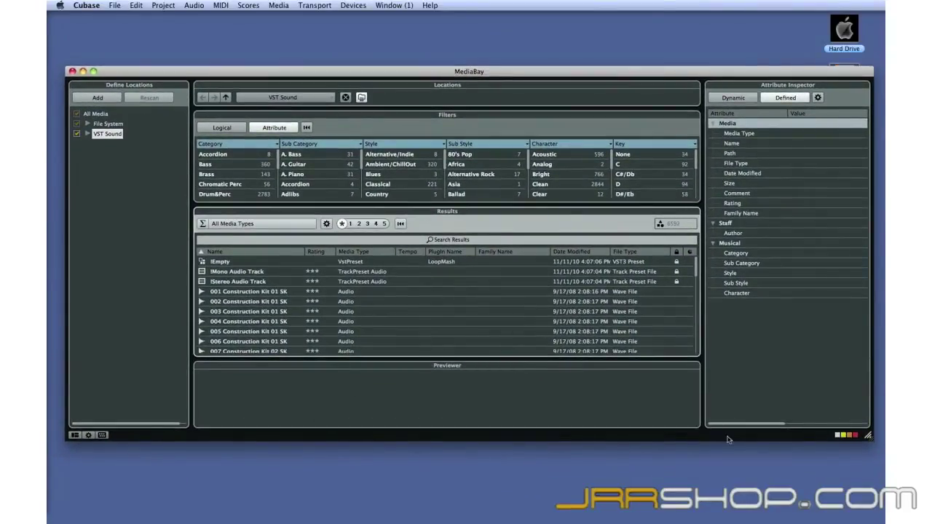
left_click_drag(867, 437, 876, 498)
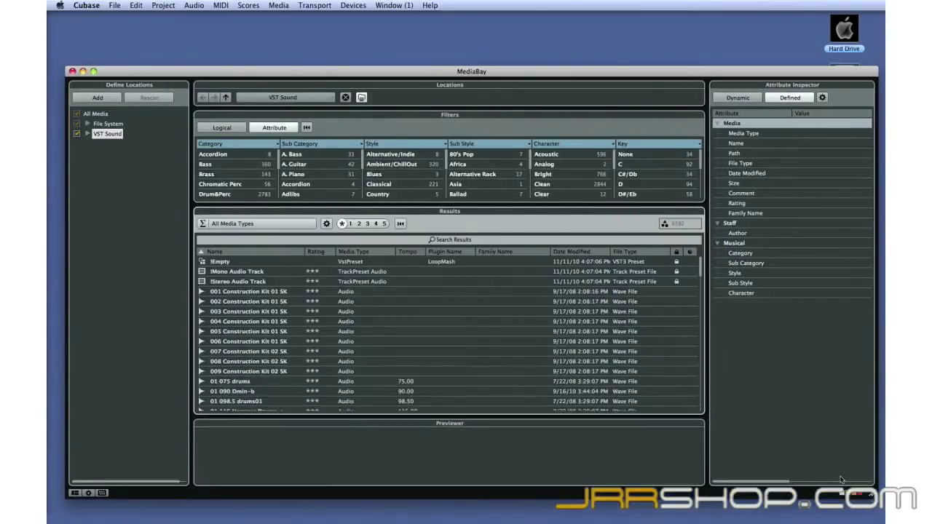
left_click(126, 86)
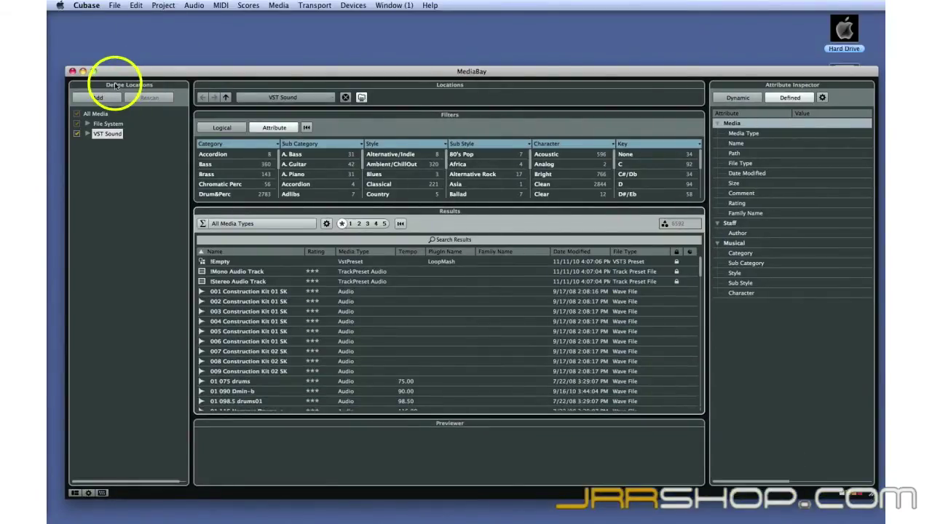
- Expand VST Sound down to the Smooth House and HALion Sonic SE VST3 Presets folders
left_click(86, 134)
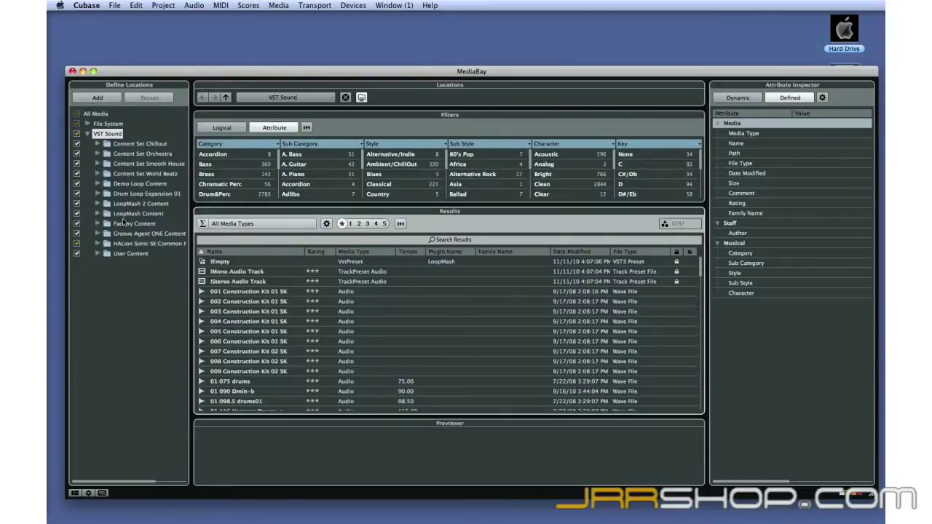
left_click(98, 164)
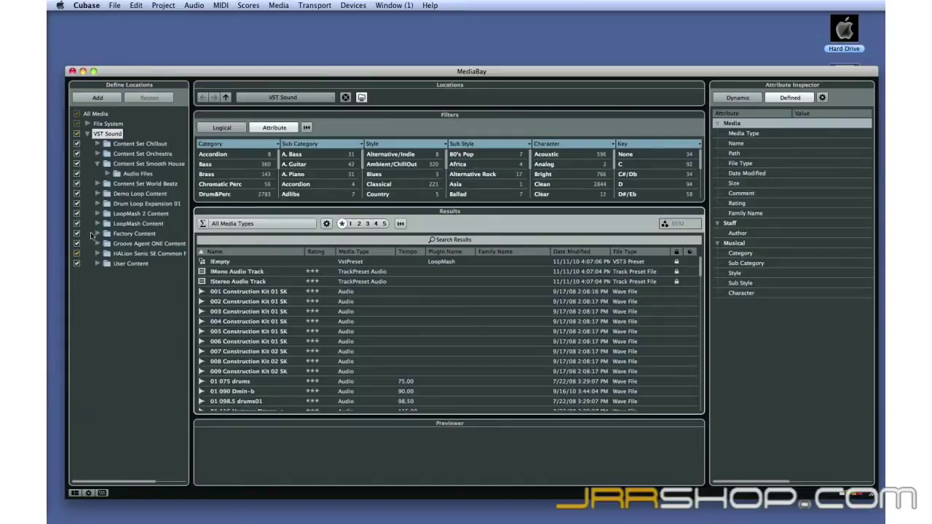
left_click(97, 253)
left_click(107, 263)
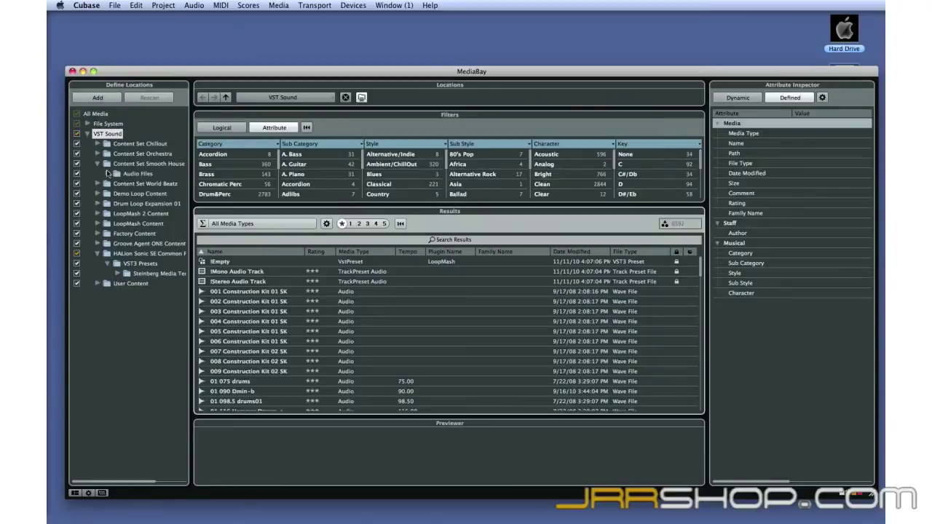
- Expand File System to the Hard Drive folder, then hide the Define Locations panel
left_click(87, 124)
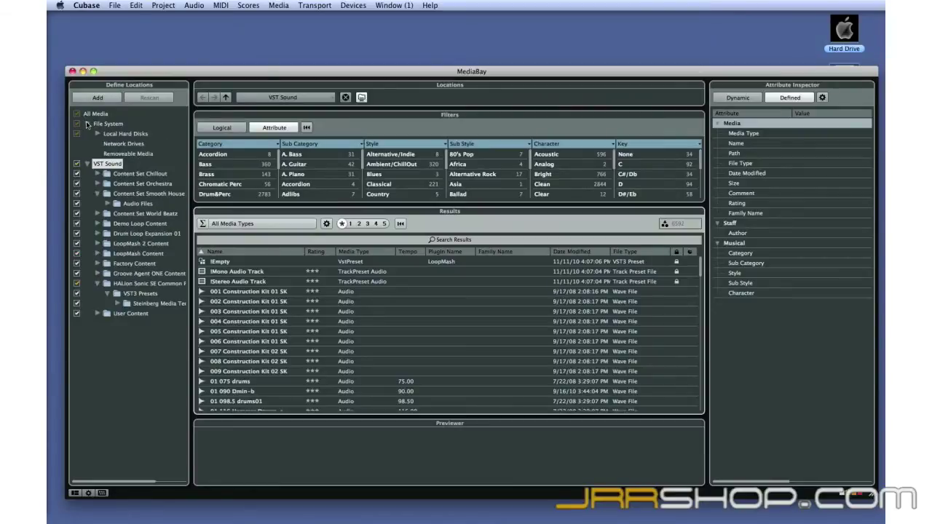
left_click(95, 134)
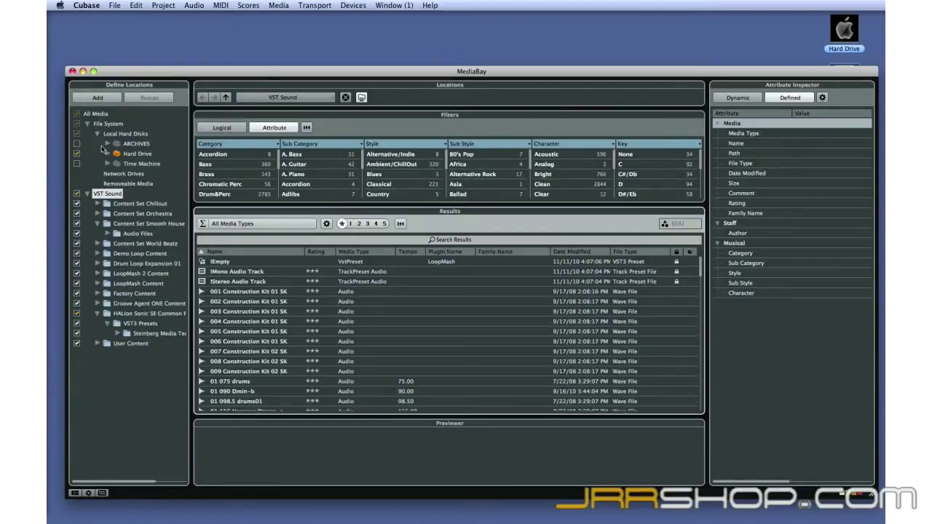
left_click(107, 154)
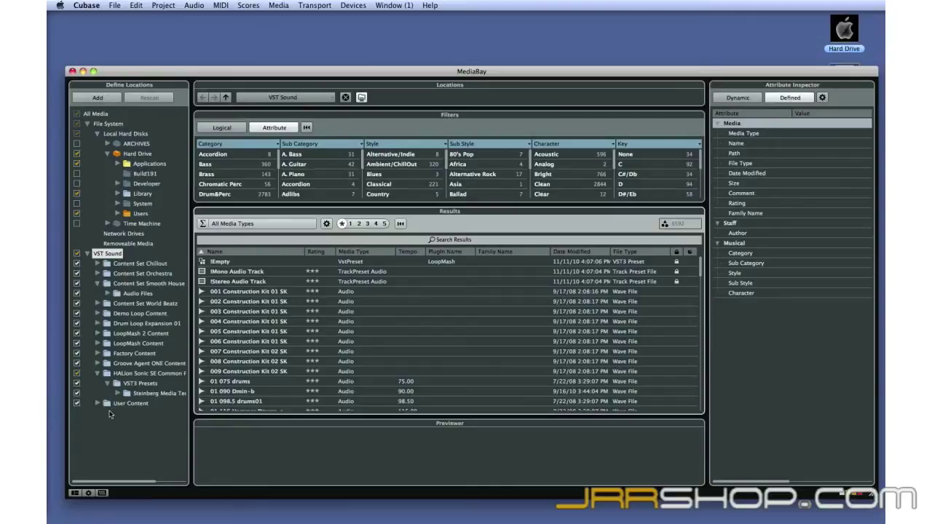
left_click(77, 493)
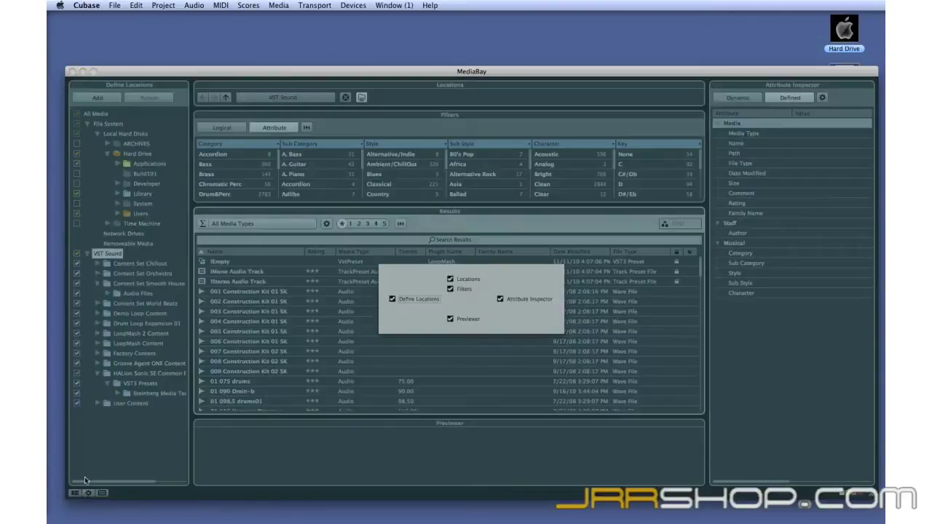
left_click(393, 300)
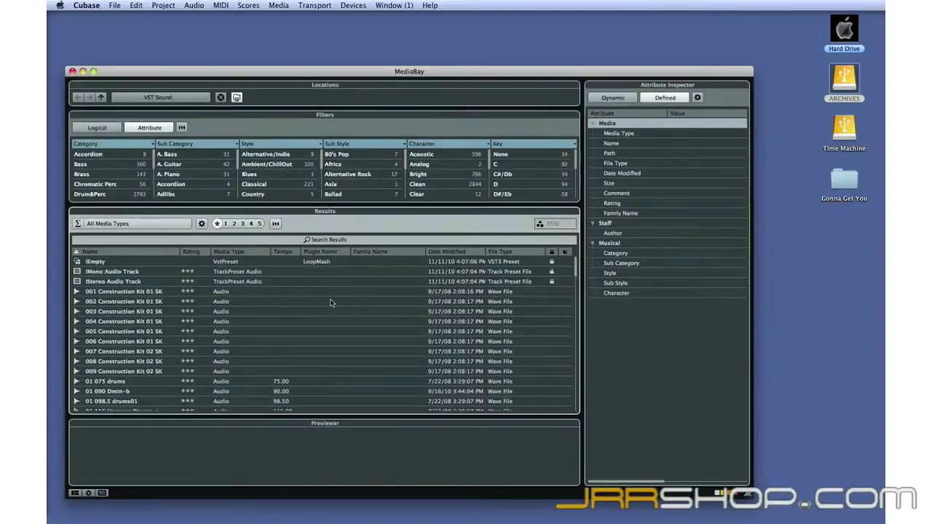
- Switch the inspector to Dynamic and back to Defined, then select 002 Construction Kit 01 SK
left_click_drag(637, 73, 653, 63)
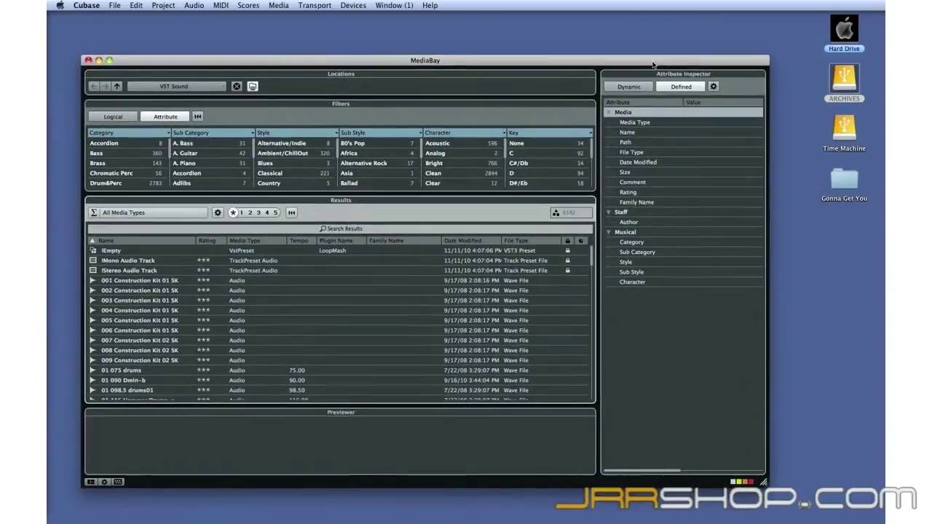
left_click(685, 83)
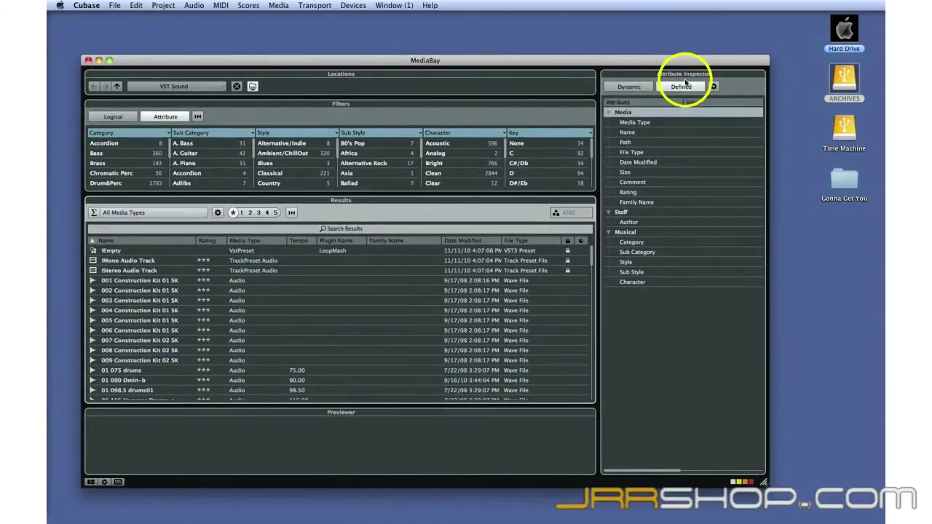
left_click(631, 87)
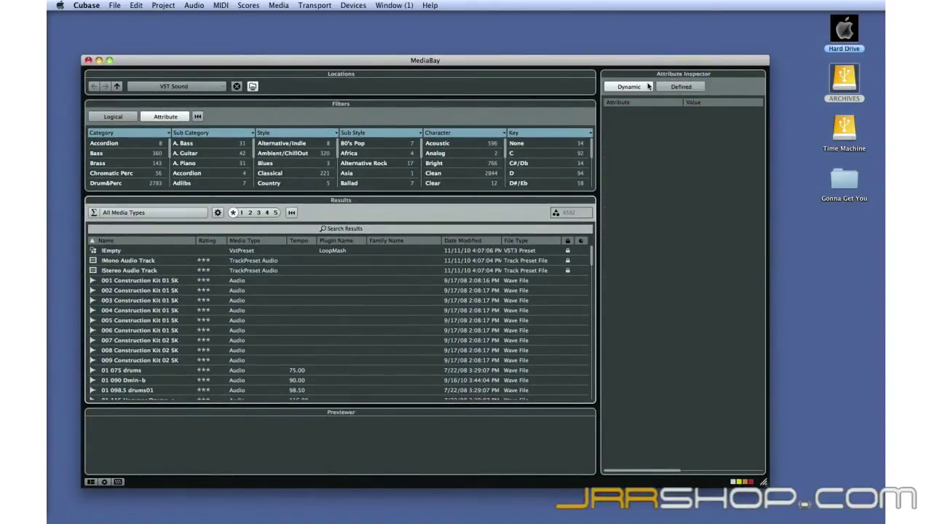
left_click(684, 87)
left_click(344, 291)
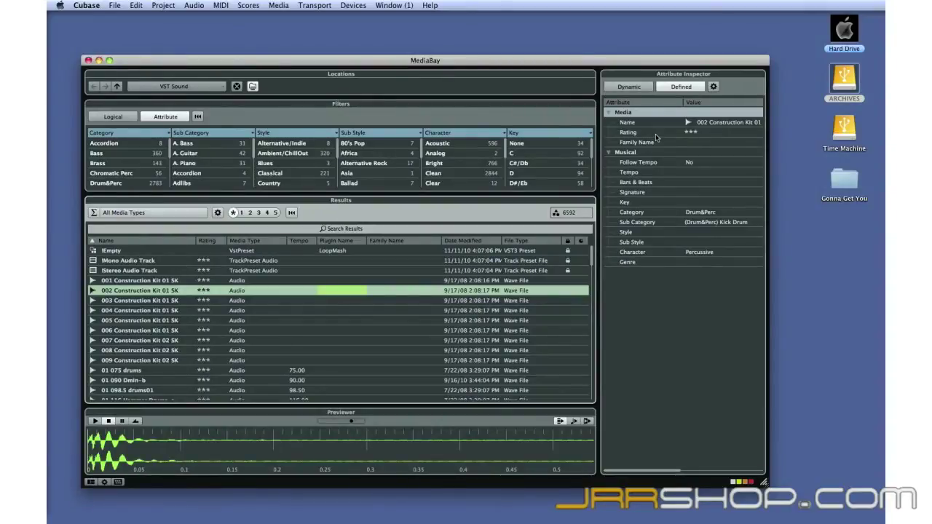
- Open and close the attribute setup list, then hide the Attribute Inspector panel
left_click(713, 87)
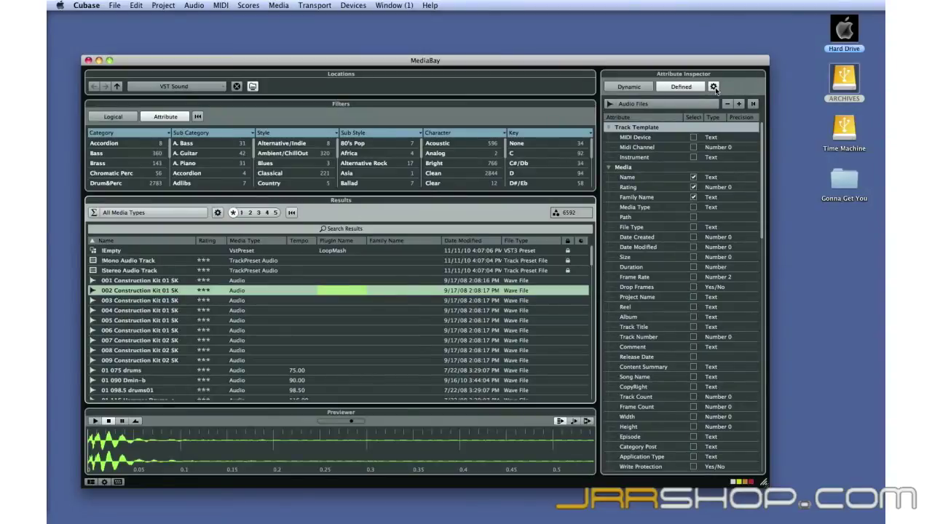
left_click(713, 86)
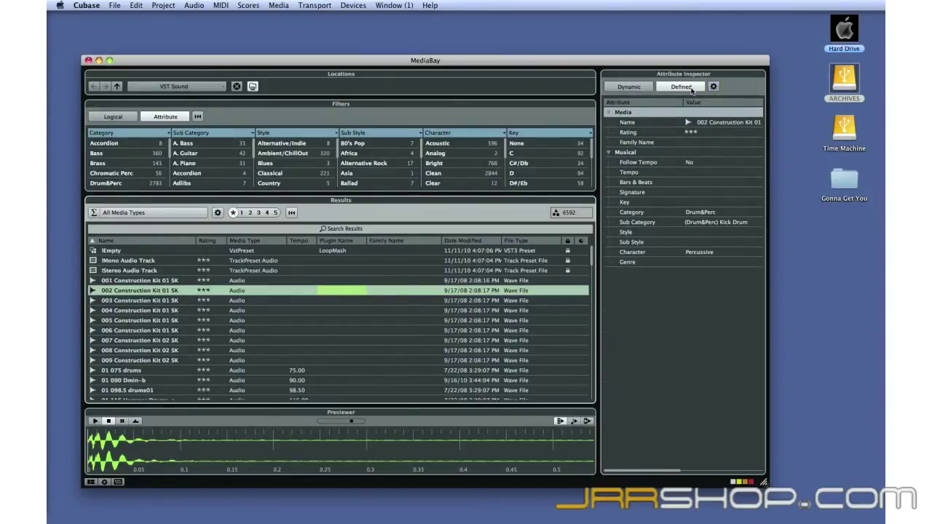
left_click(88, 482)
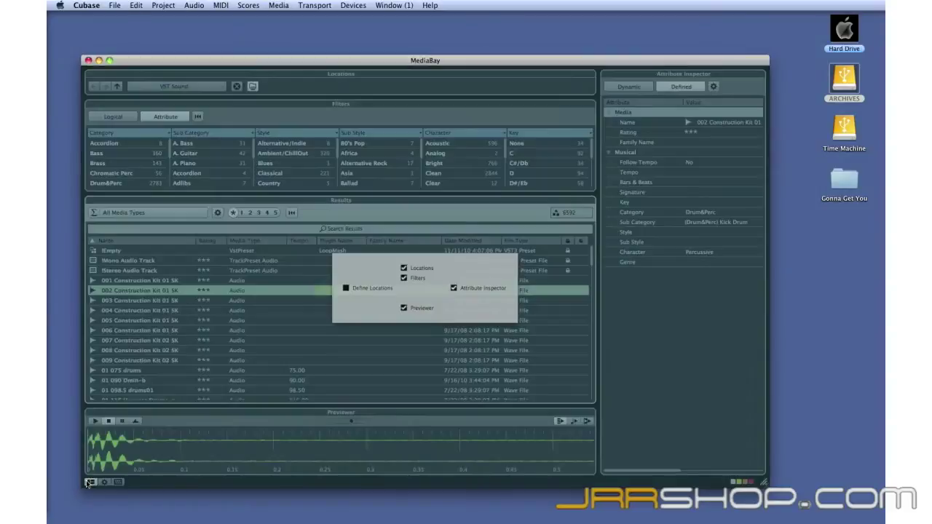
left_click(455, 289)
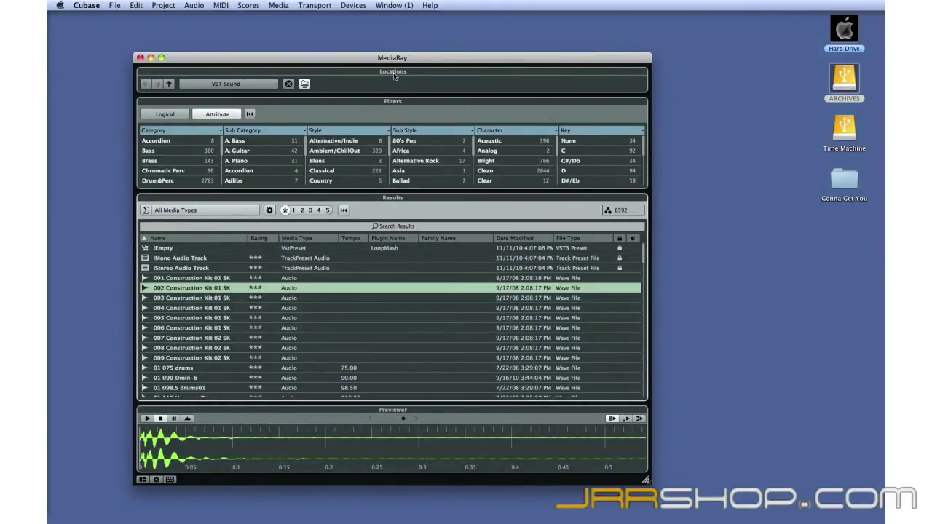
- Keep VST Sound as location, try Logical filtering, return to Attribute, and open Show Media Types
left_click(394, 76)
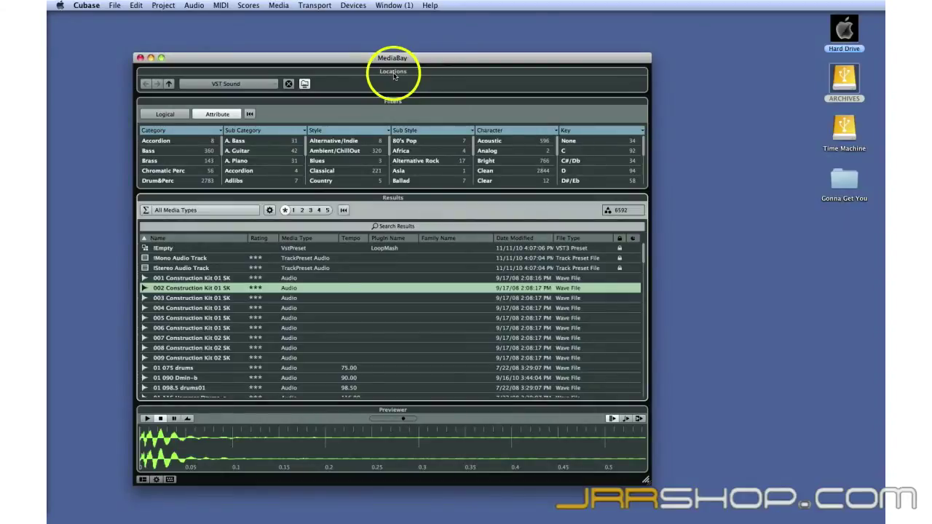
left_click(275, 85)
left_click(275, 86)
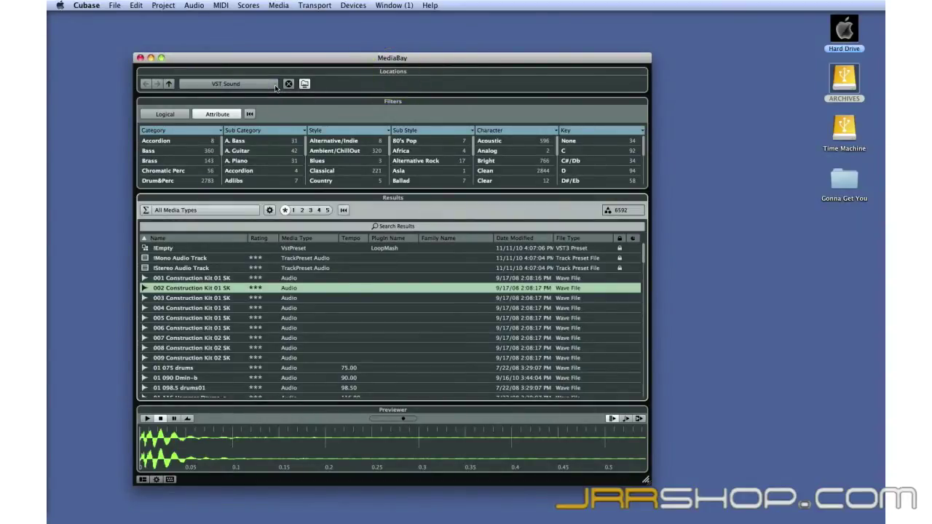
left_click(389, 104)
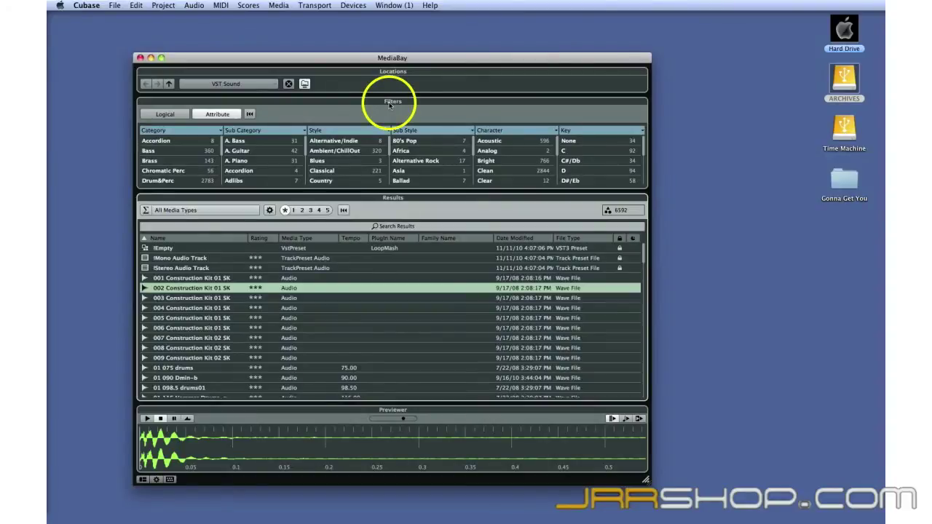
left_click(181, 118)
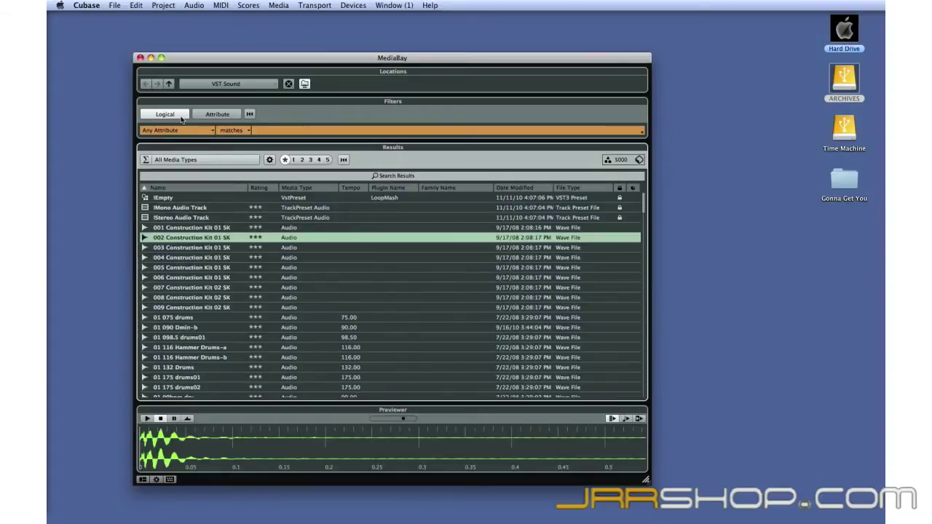
left_click(206, 114)
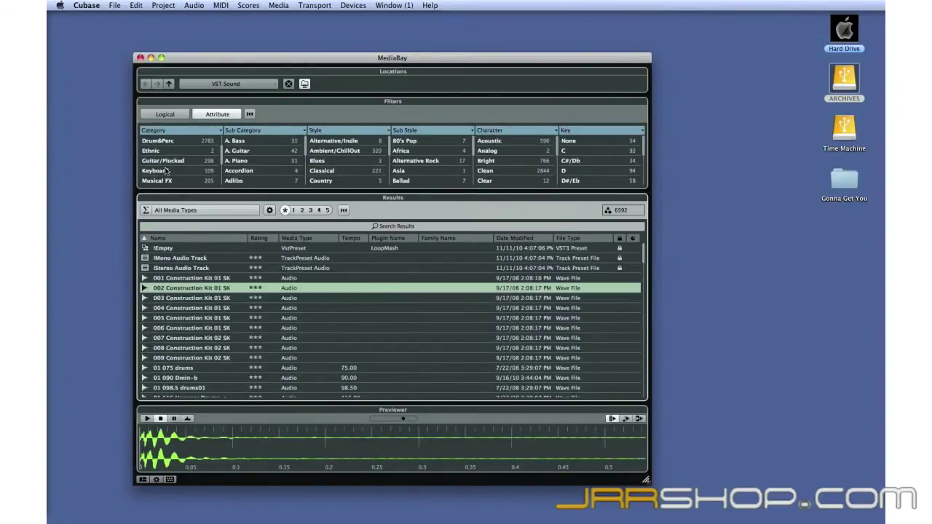
left_click(394, 198)
- Filter the MediaBay results to Audio Files only, cutting the list to 3440 wave files
left_click(247, 210)
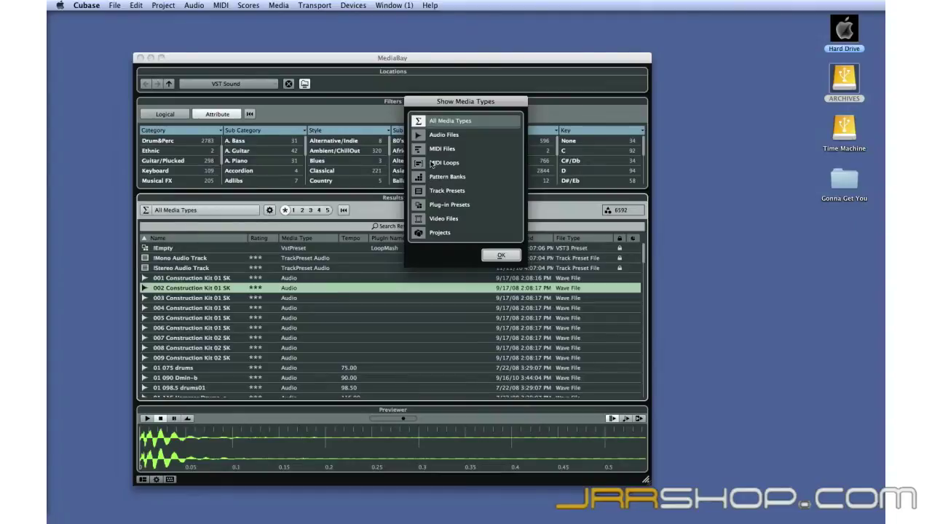
left_click(436, 136)
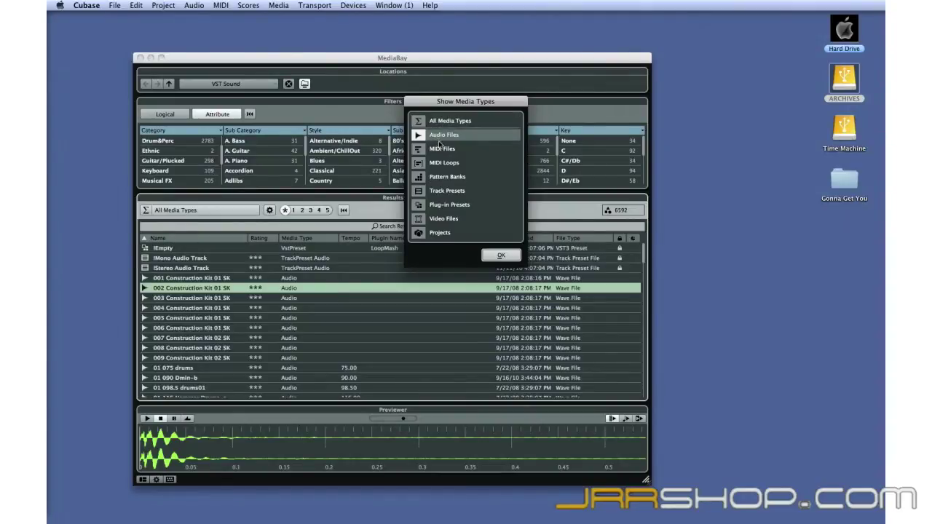
left_click(499, 256)
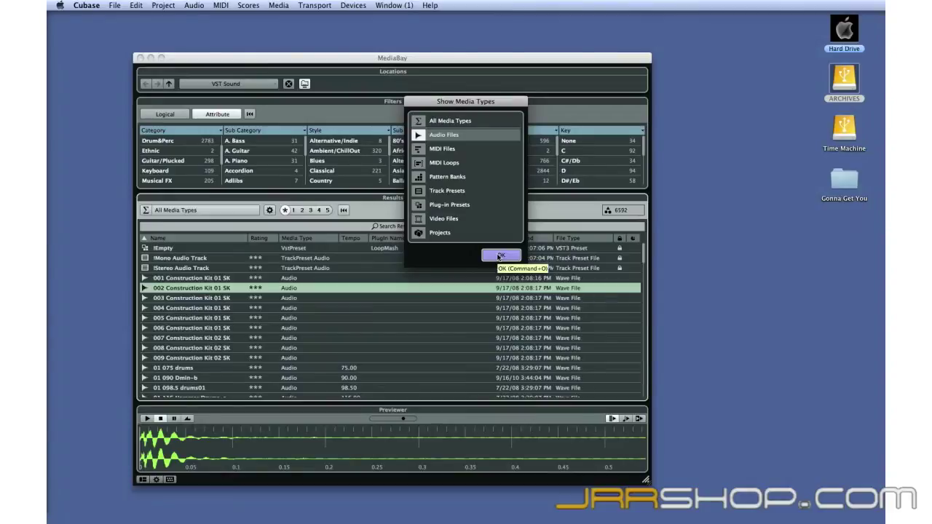
left_click(501, 255)
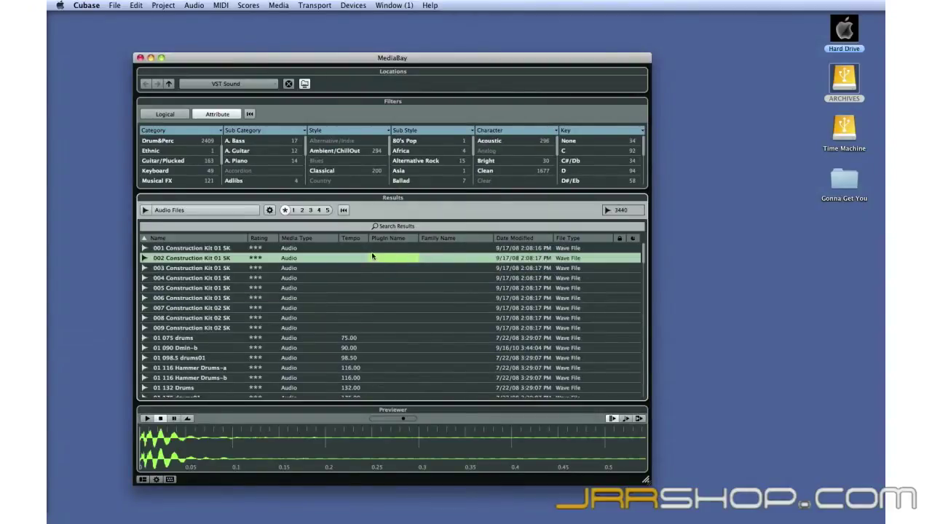
left_click(269, 211)
- Reset results to All Media Types (6592) and preview 002 Construction Kit 01 SK
mouse_move(278, 228)
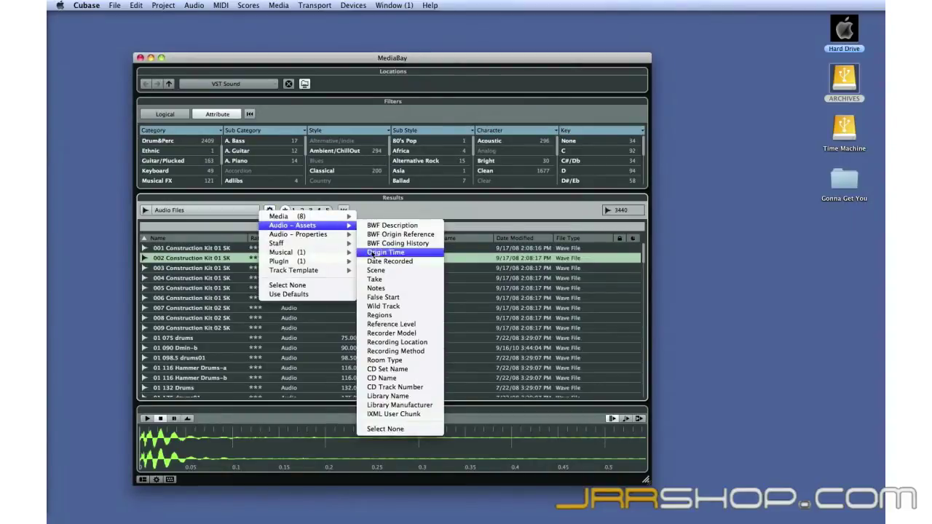
key("Escape")
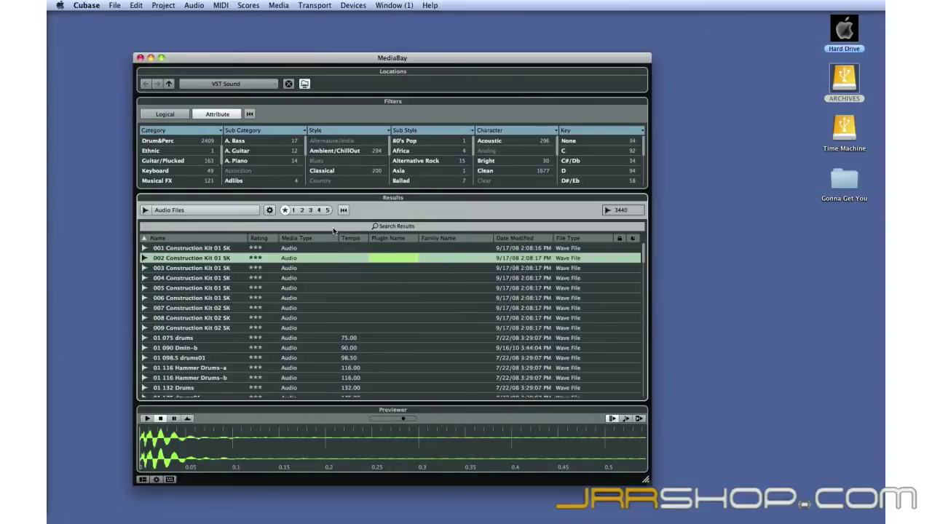
left_click(343, 210)
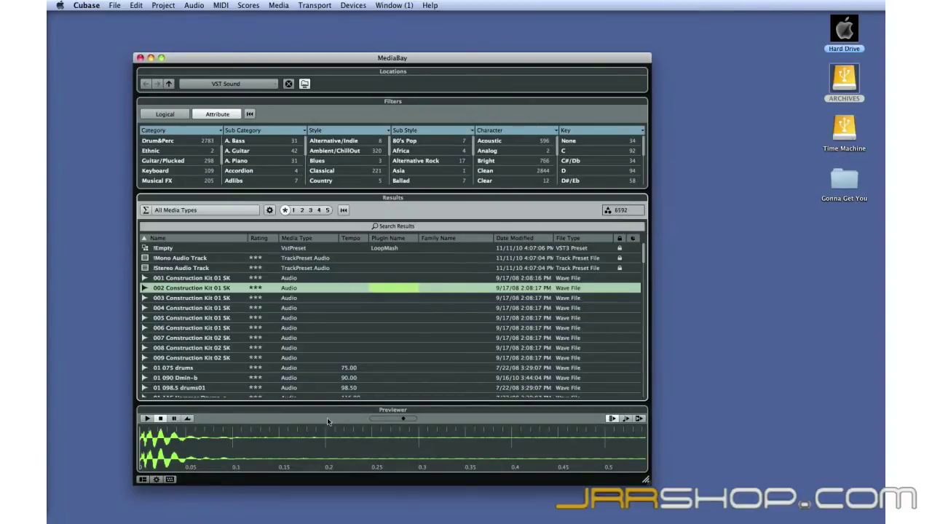
left_click(148, 419)
- Open the Loop Browser from the Media menu and reposition its window
left_click(276, 5)
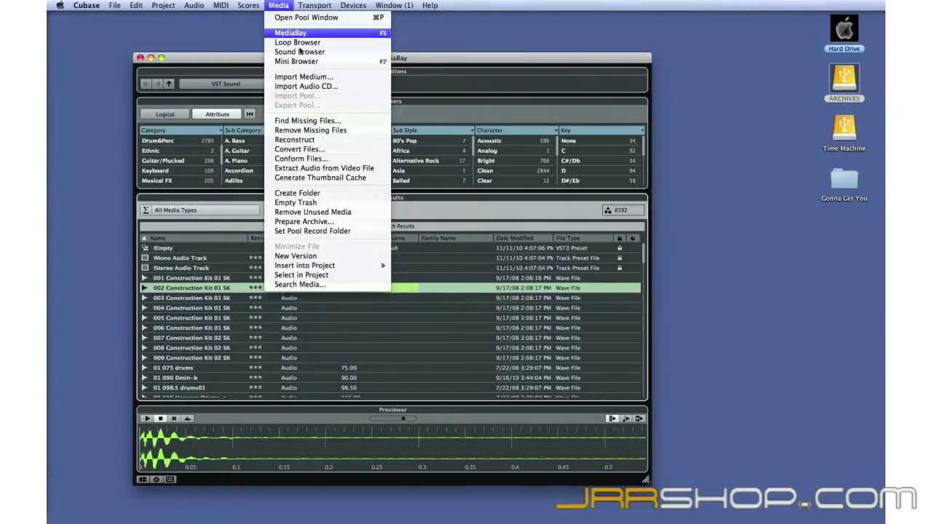
left_click(343, 42)
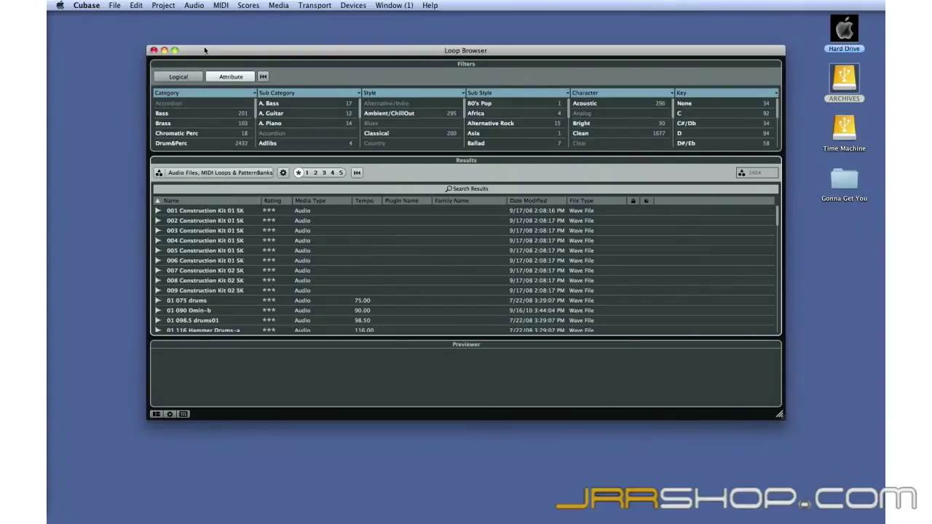
left_click_drag(203, 51, 145, 56)
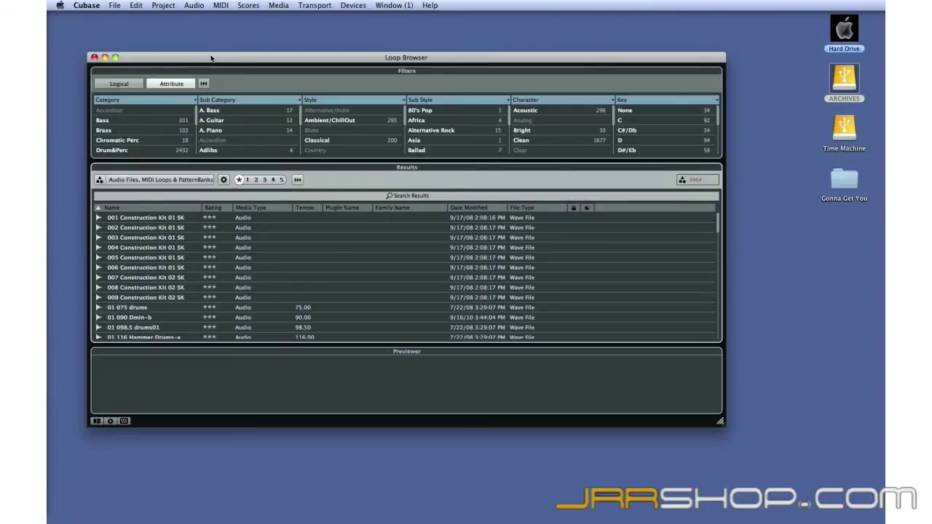
- Close the Loop Browser, then open the Mini Browser, moved and enlarged to show more results
left_click(94, 57)
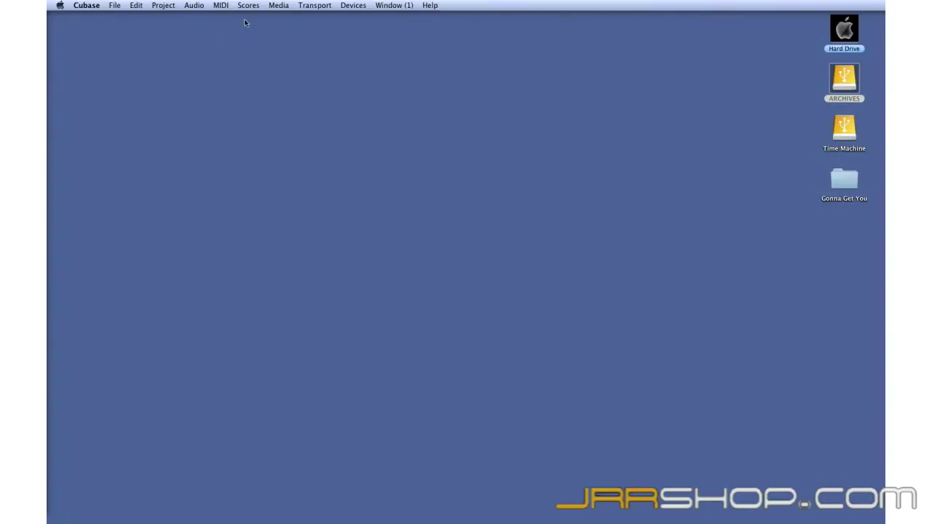
left_click(278, 5)
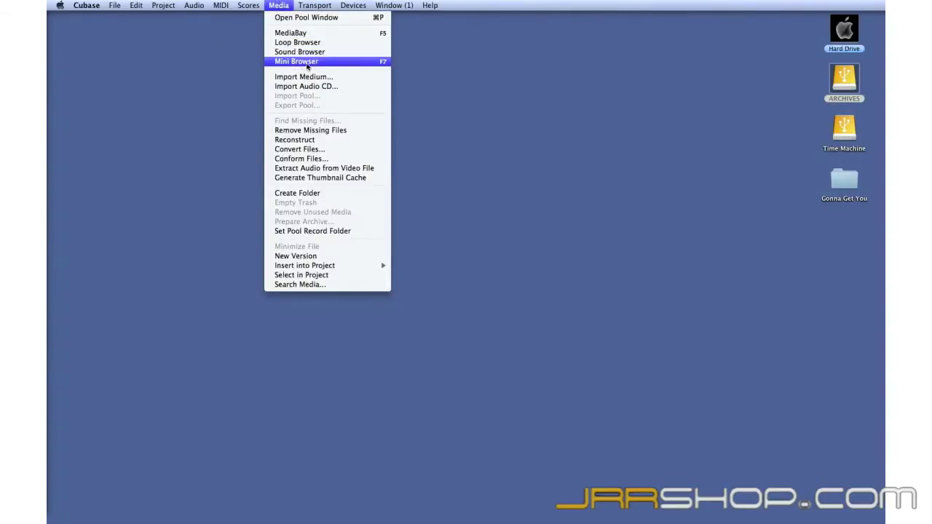
left_click(299, 61)
left_click_drag(446, 91, 350, 107)
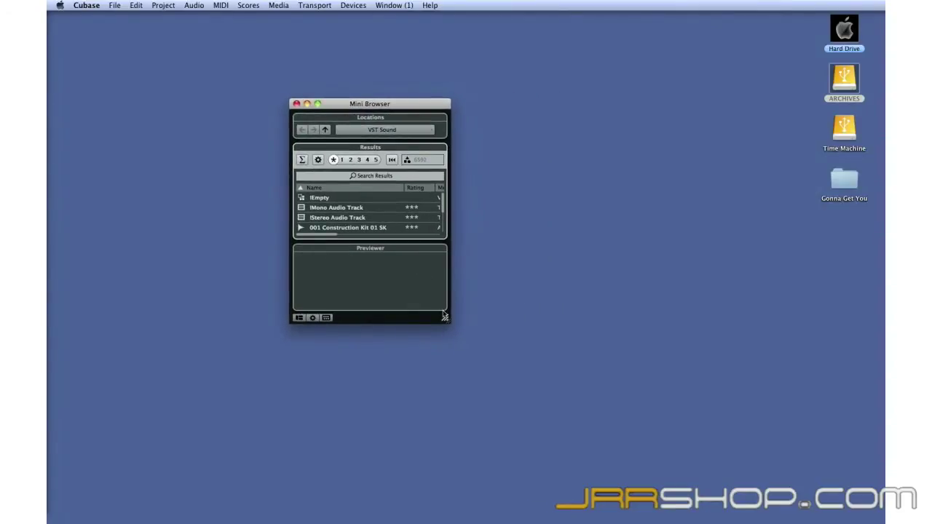
left_click_drag(444, 321, 654, 463)
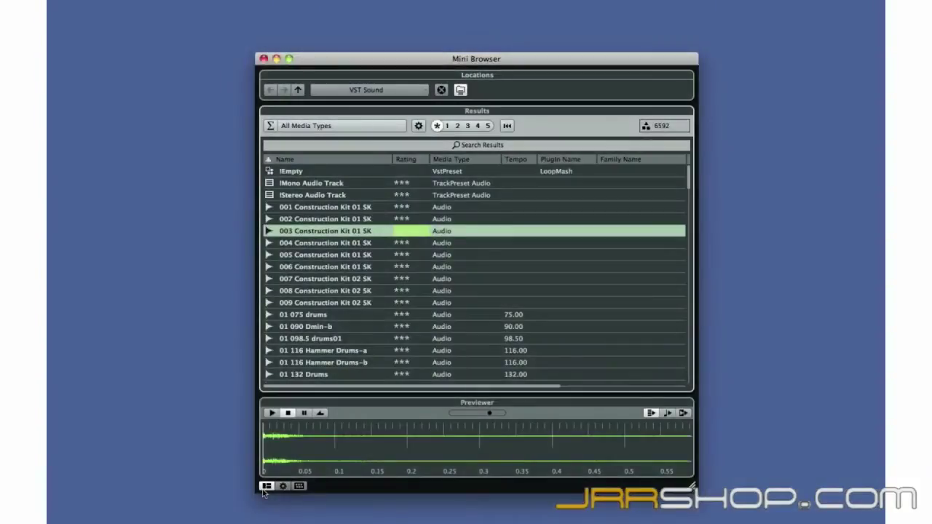
- Add the Filters section, filter by Name matching 'Thumb', and select Thumbfunk 1 basic
left_click(298, 460)
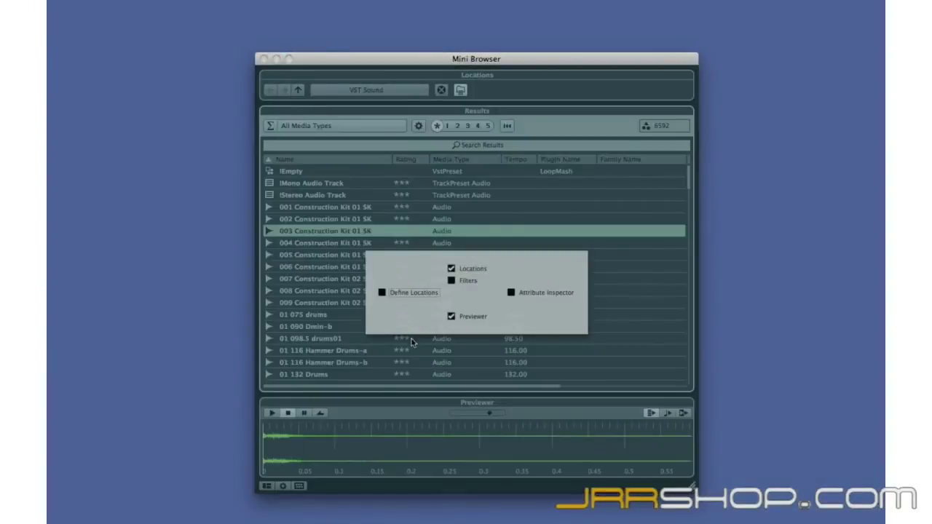
left_click(450, 281)
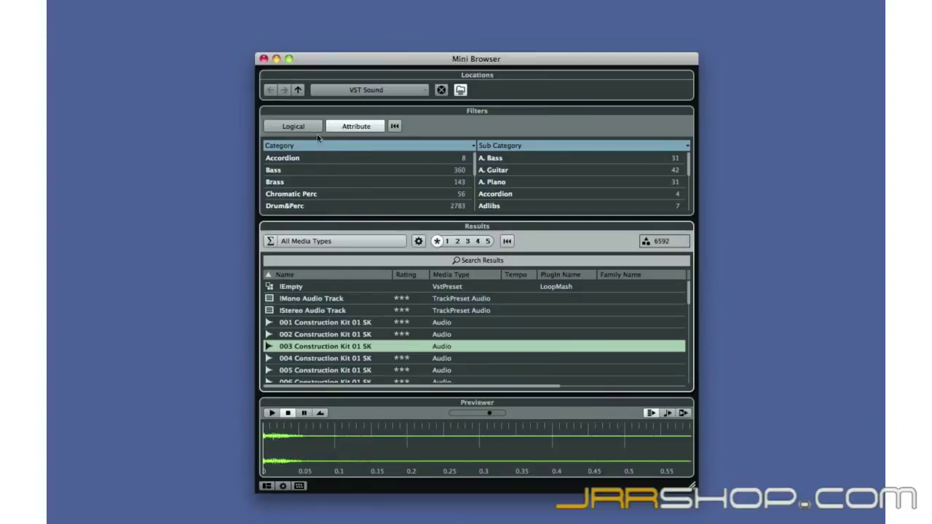
left_click(313, 126)
left_click(346, 144)
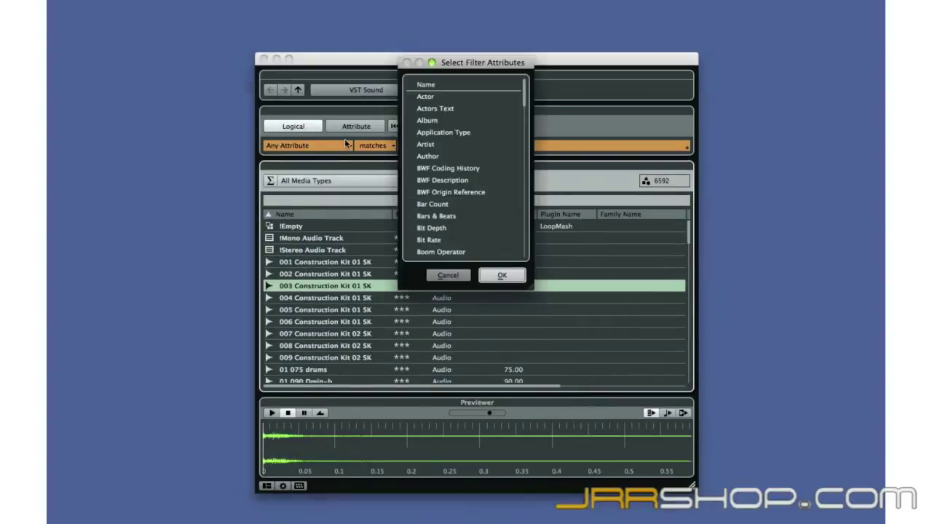
scroll(454, 196, "down", 10)
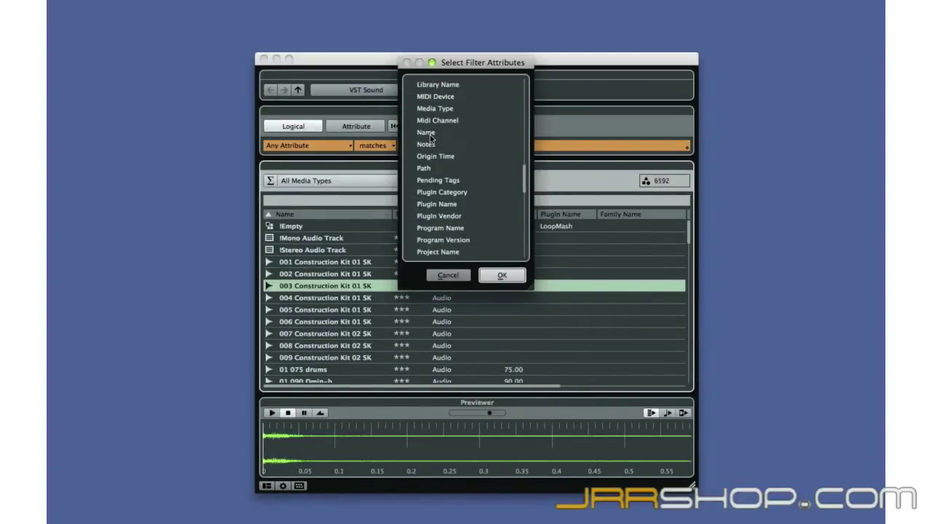
left_click(502, 275)
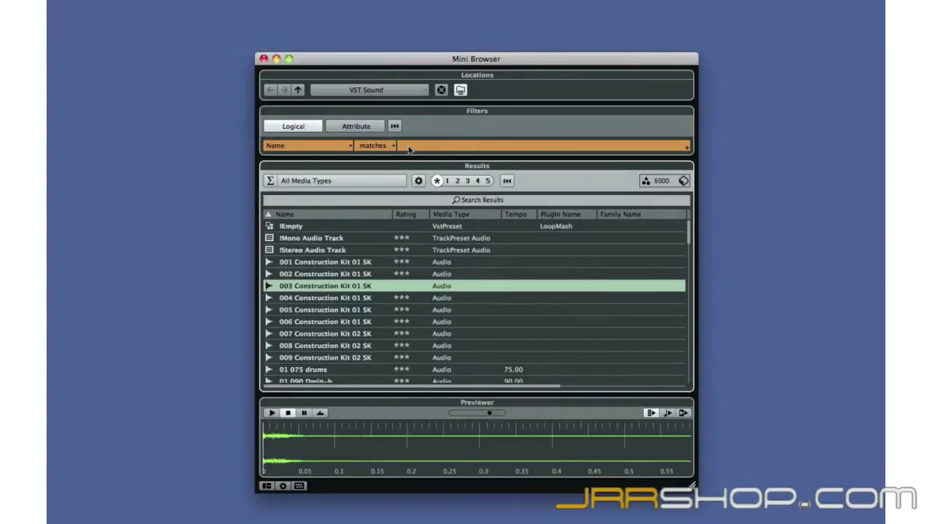
left_click(410, 149)
type("Thumb")
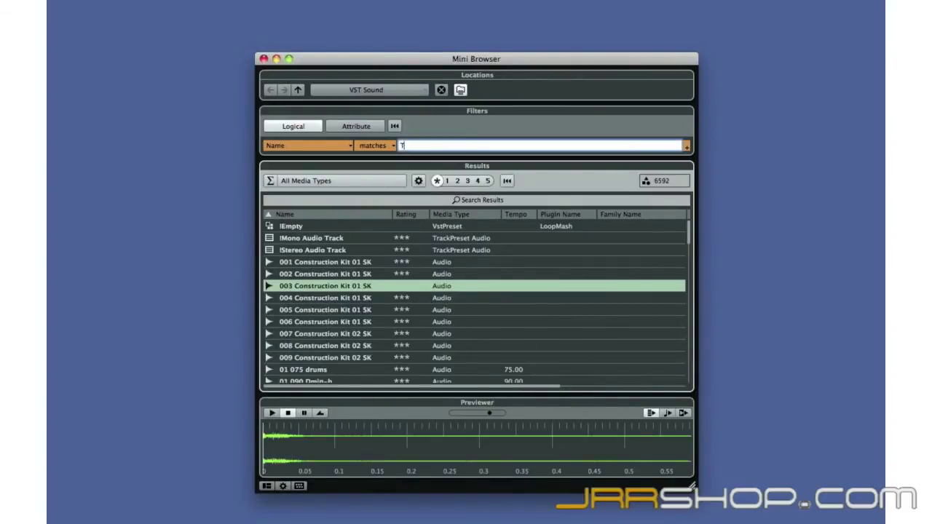
left_click(344, 225)
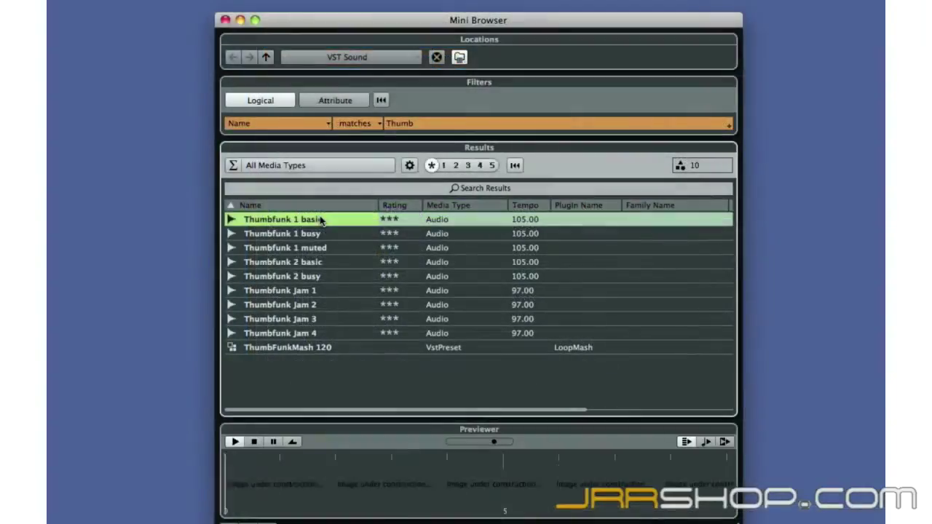
- Play Thumbfunk 1 basic in the Previewer with Space
key("space")
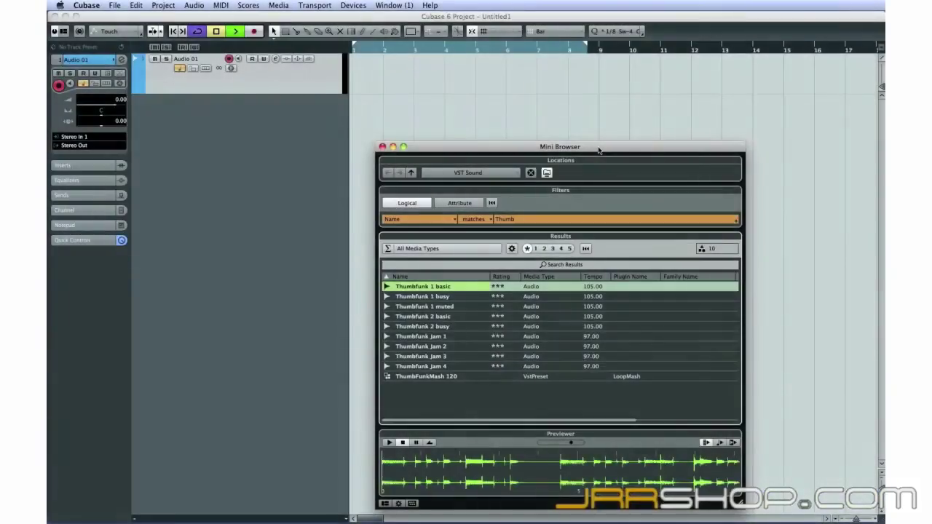
- Insert Thumbfunk 1 basic as a new audio track and select the Drums event
double_click(439, 288)
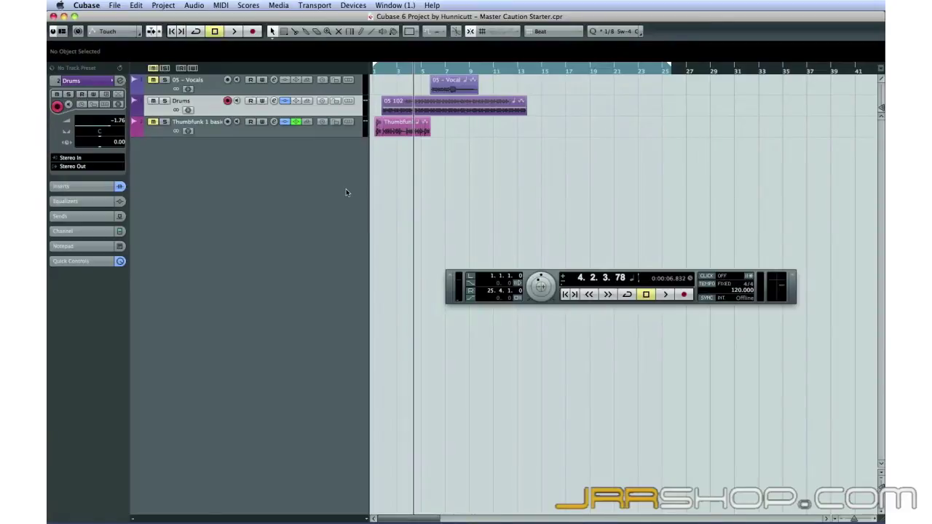
left_click(435, 102)
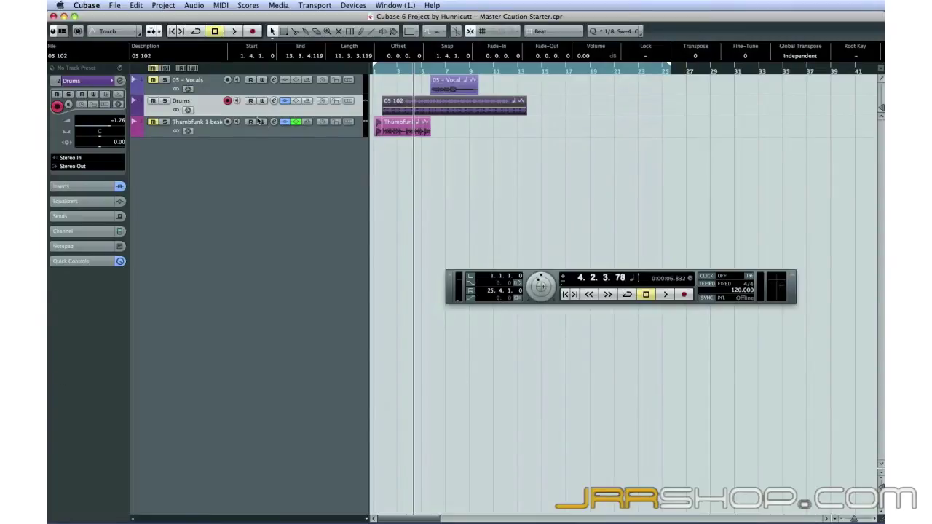
- Keep the tempo on Fixed and change the project tempo from 120 to 102 BPM
left_click(321, 100)
left_click(322, 80)
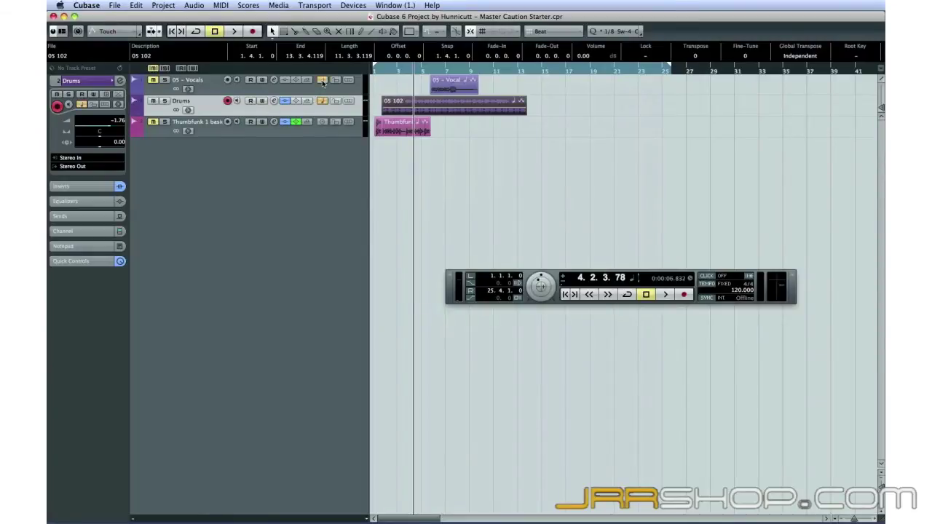
left_click(322, 121)
left_click(731, 287)
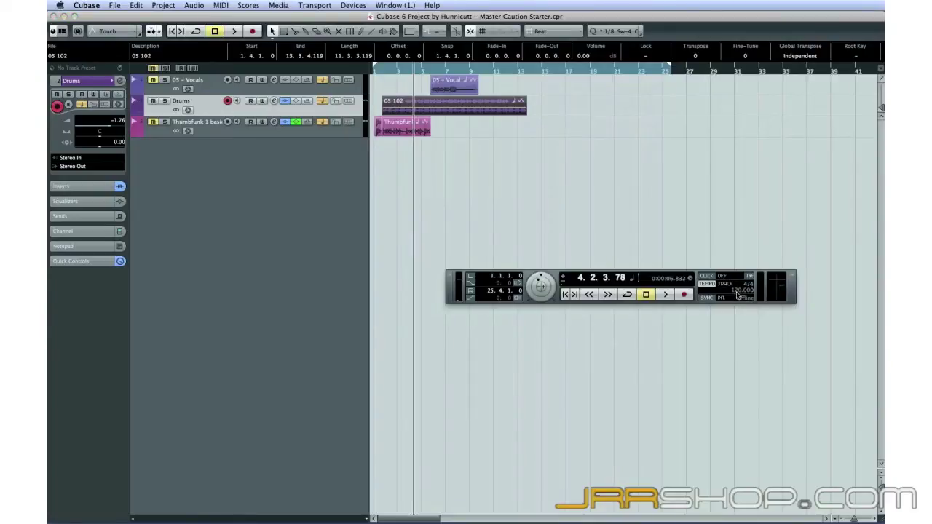
left_click(733, 289)
double_click(739, 289)
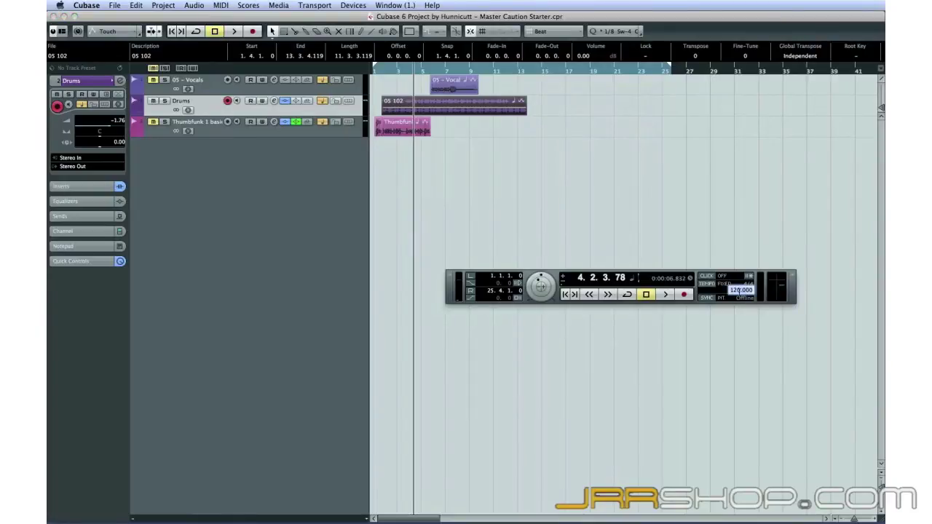
type("102")
key("Return")
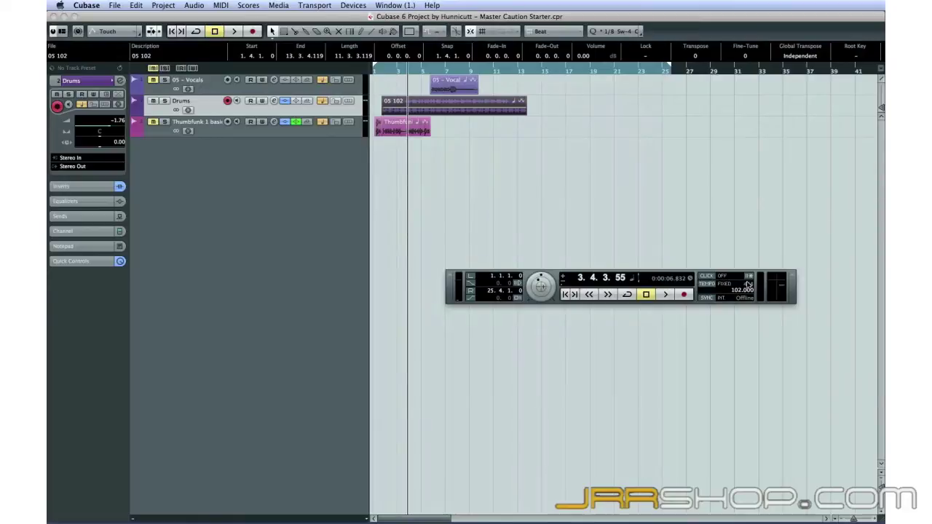
- Play back the project at 102 BPM, then select the drums event 05 102
left_click(665, 295)
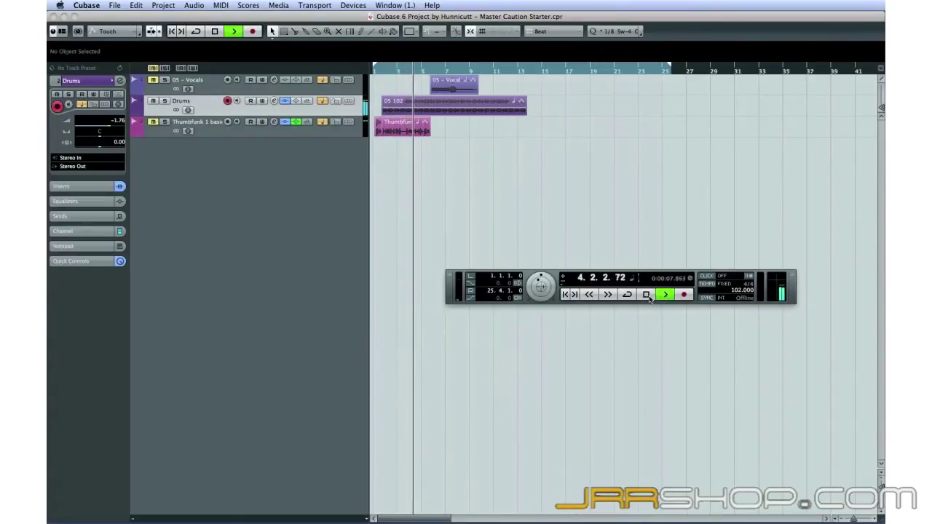
left_click(646, 295)
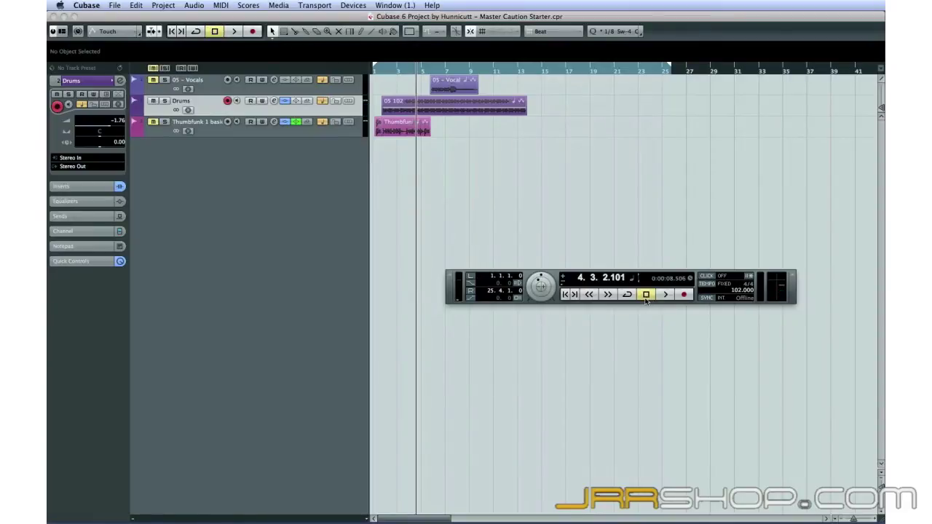
left_click(490, 112)
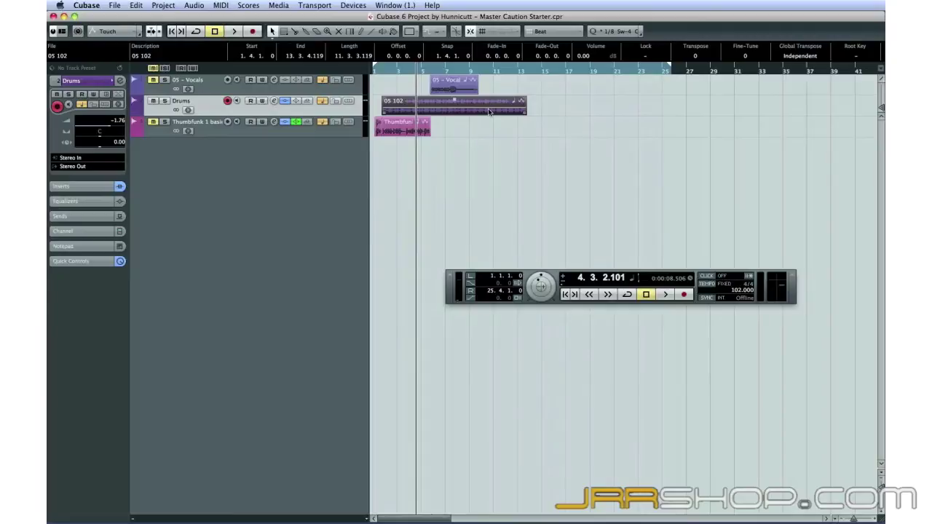
key("super+d")
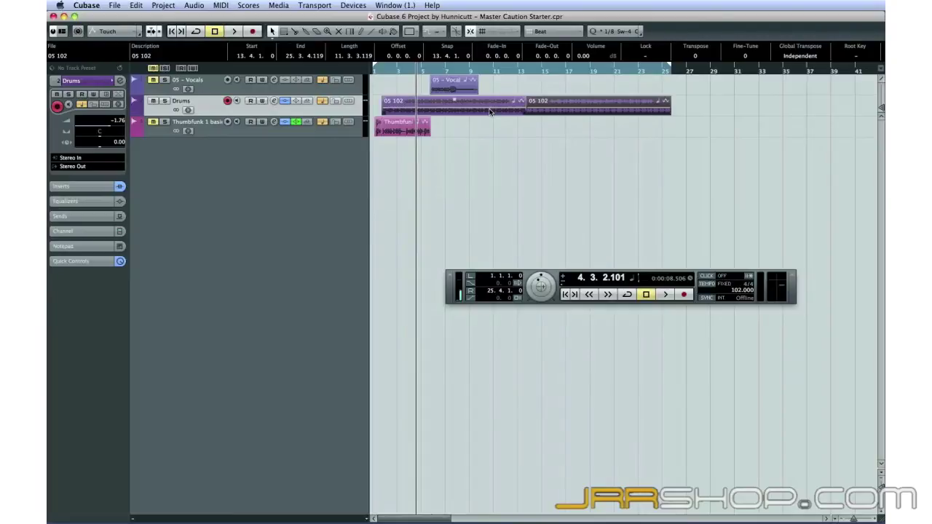
key("super+d")
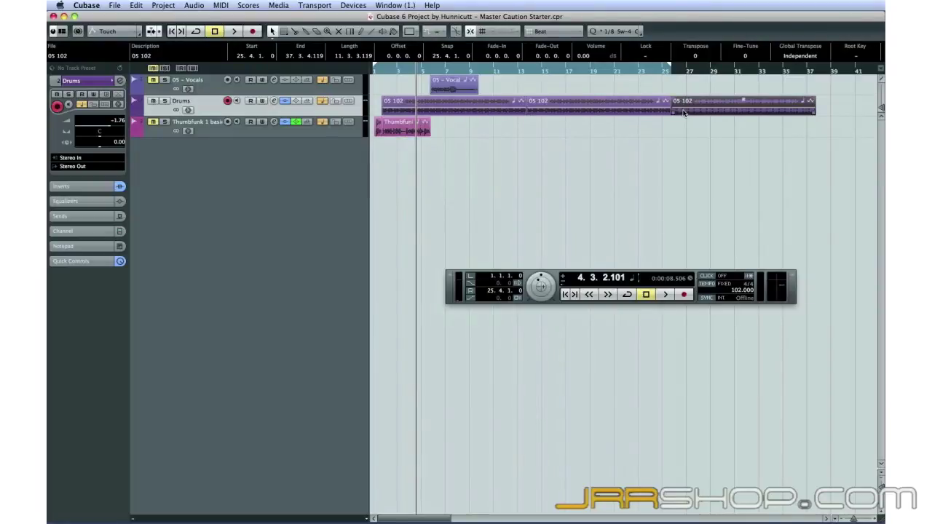
key("Delete")
left_click(659, 110)
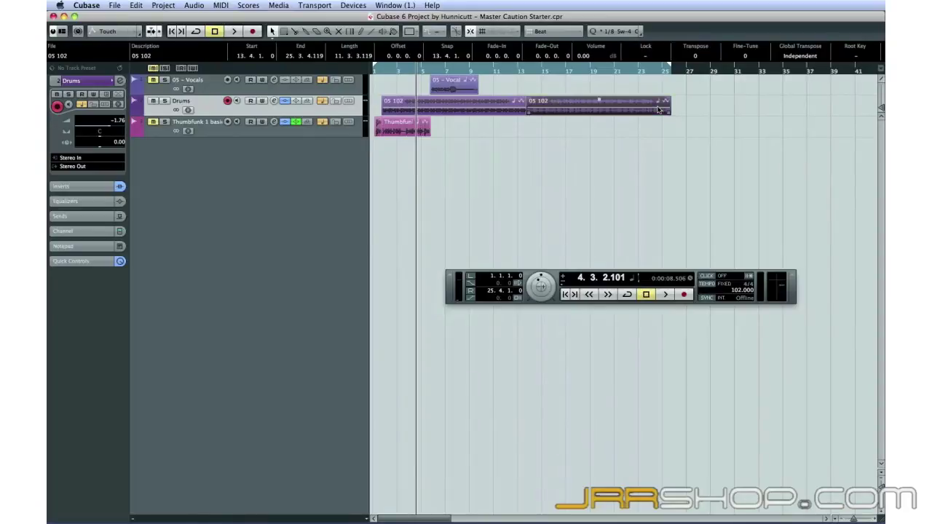
key("Delete")
left_click(520, 111)
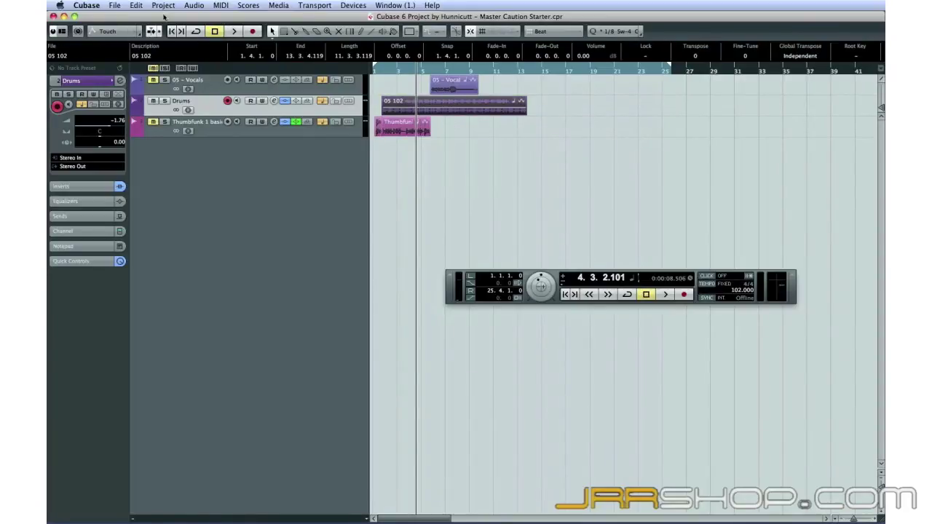
- Copy the 05 102 drums event and paste it at bar 14 via the Edit menu
left_click(137, 5)
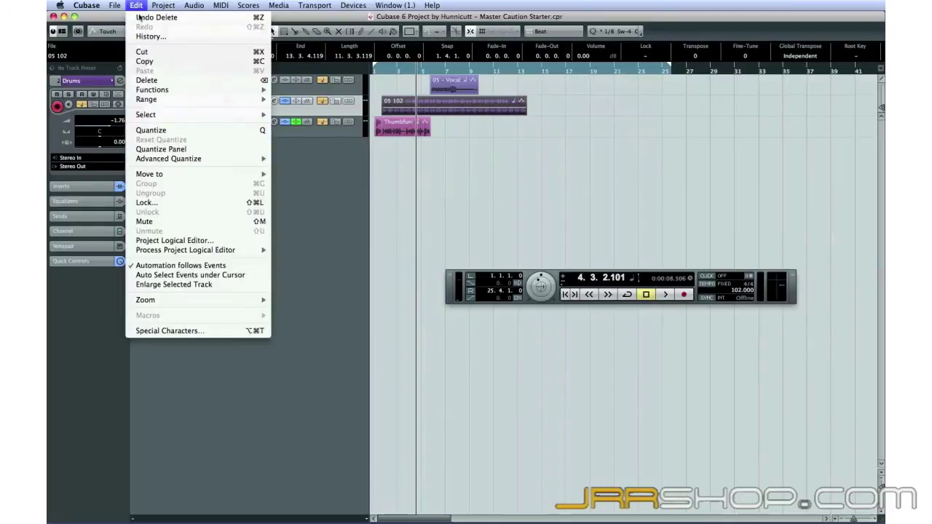
left_click(150, 67)
left_click(532, 70)
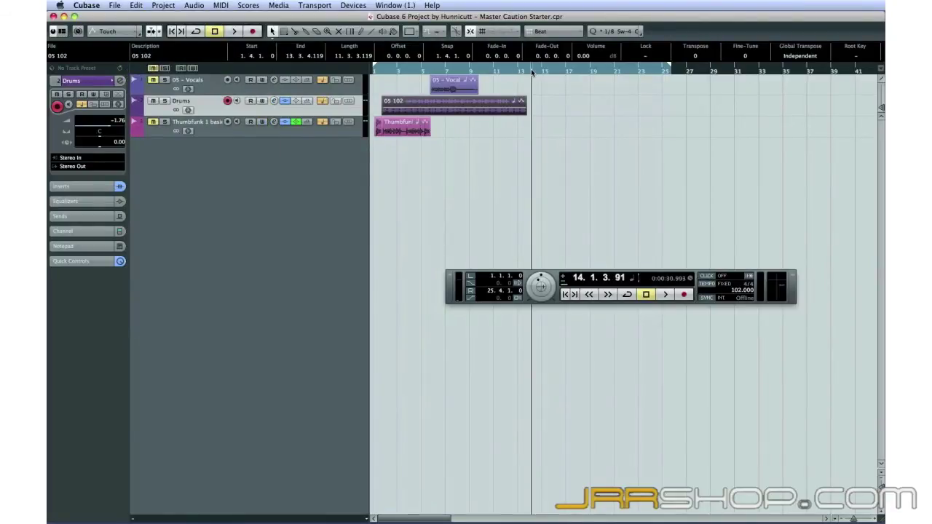
left_click_drag(531, 71, 529, 70)
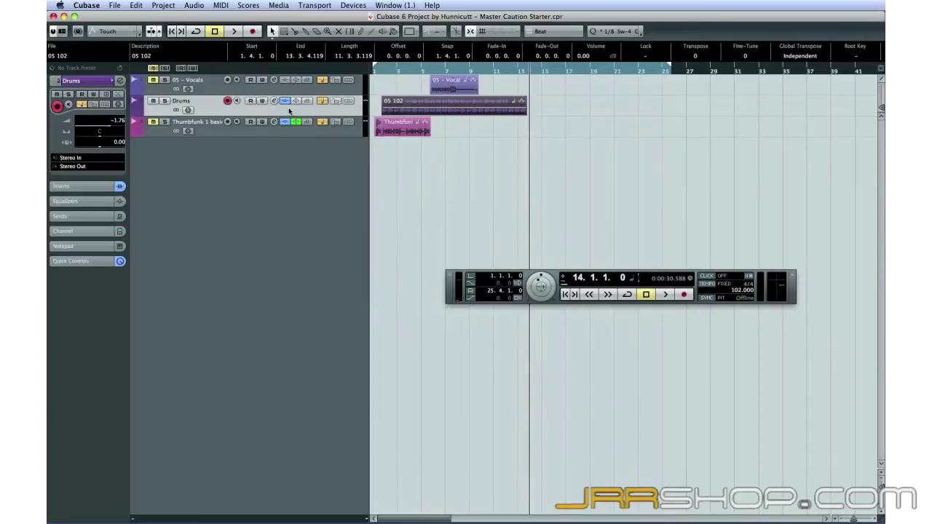
left_click(136, 5)
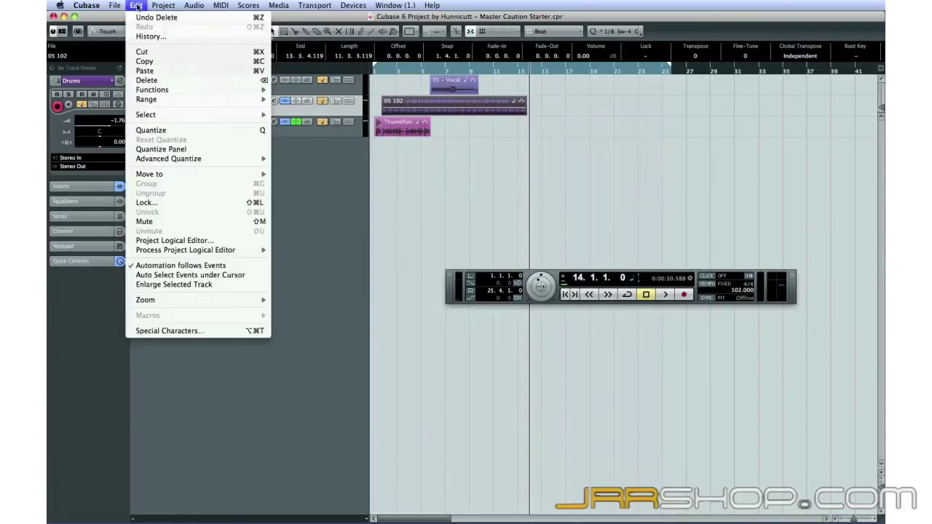
left_click(173, 73)
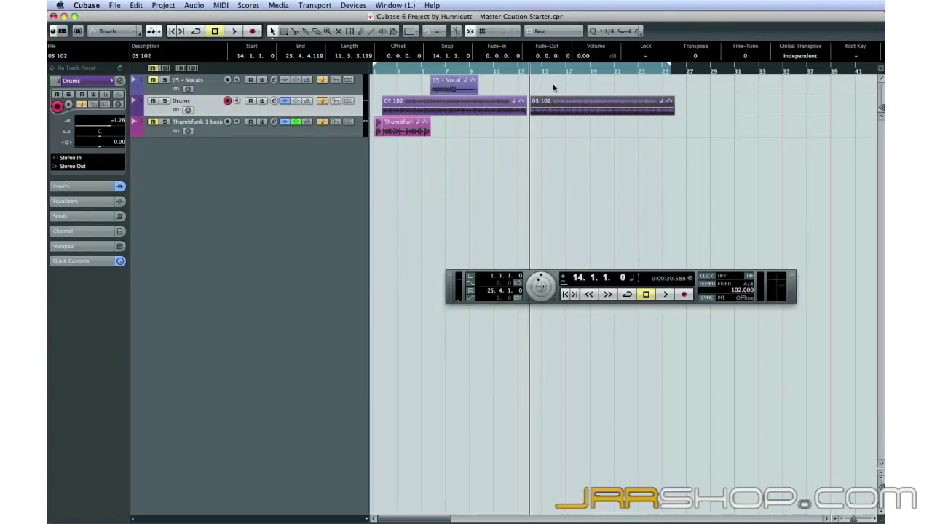
- Replace that paste with Cmd+V copies of the drums event at bars 14 and 29
key("Delete")
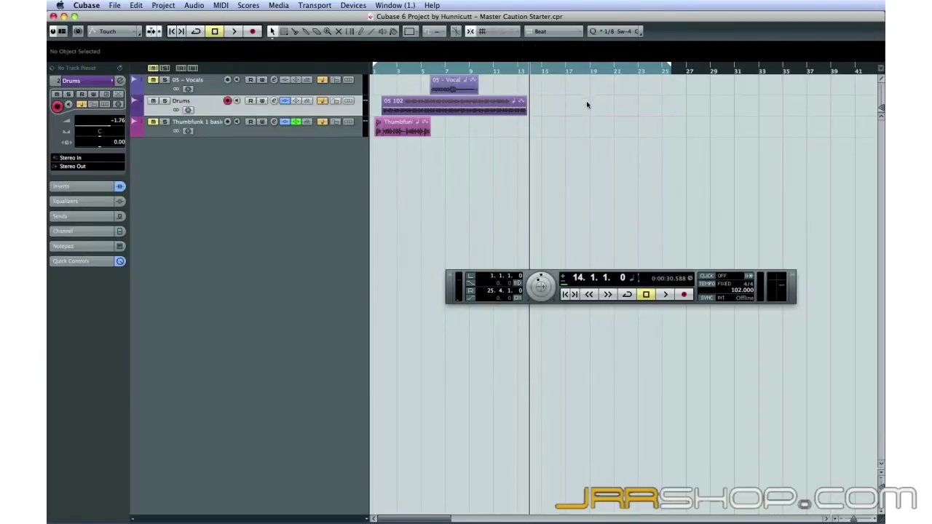
left_click(523, 111)
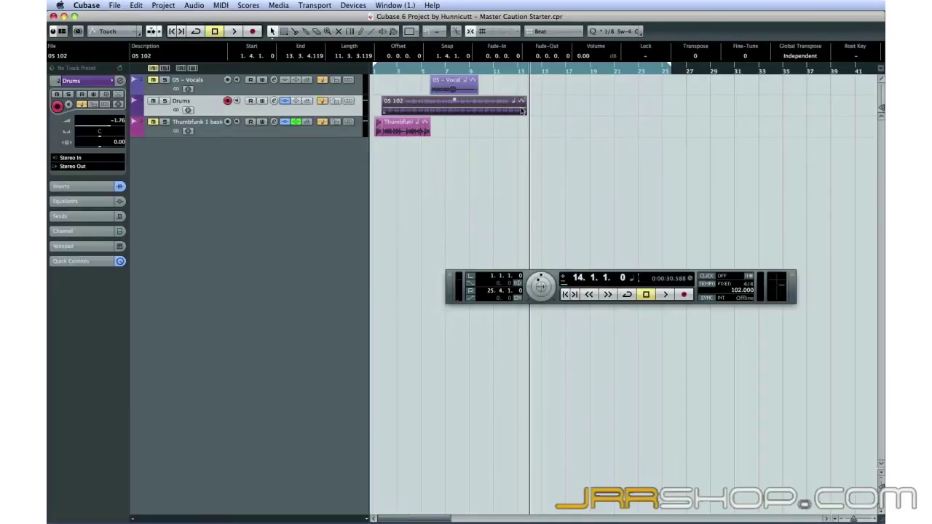
key("super+v")
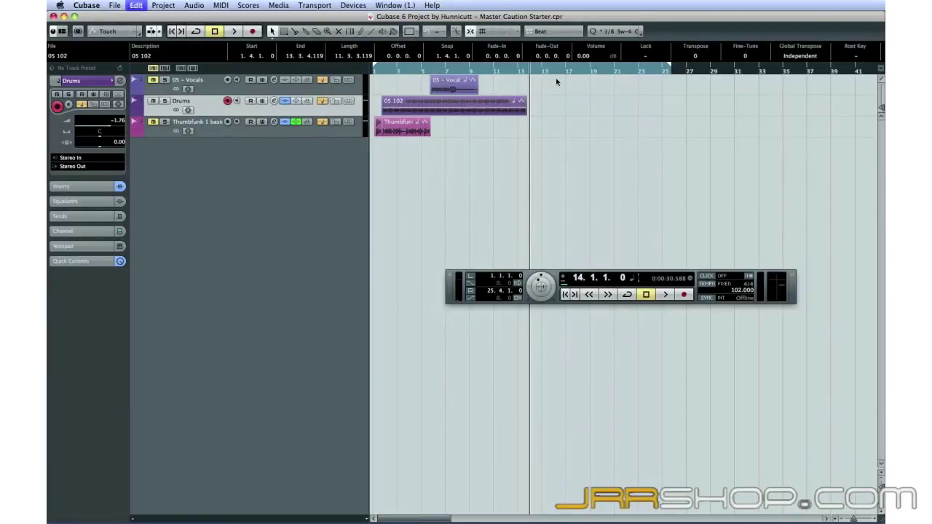
left_click(717, 72)
key("super+v")
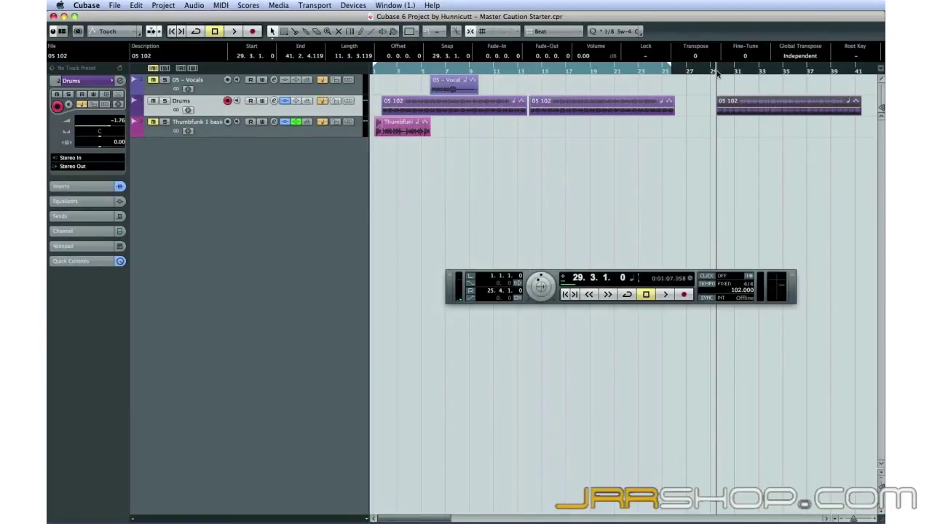
- Delete the pasted drum copies at bars 29 and 14 and reselect the original event
key("Delete")
left_click(652, 109)
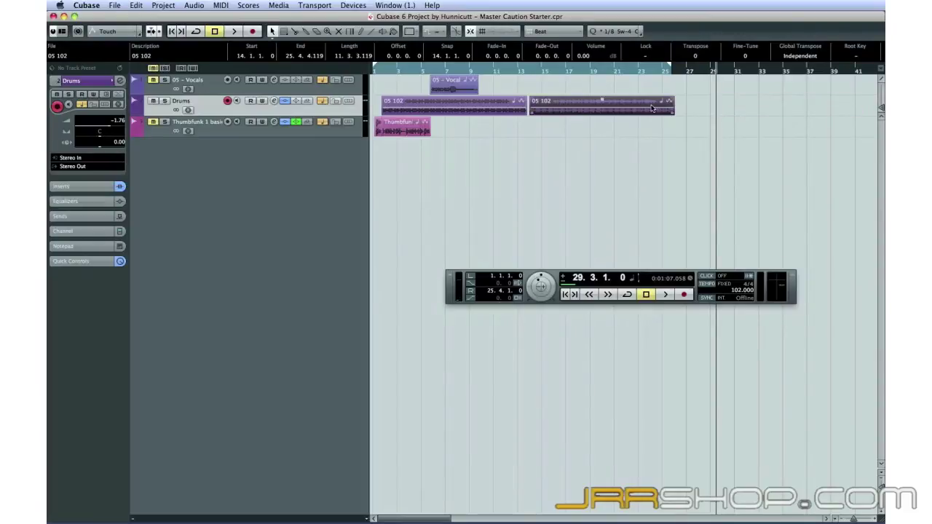
key("Delete")
left_click(516, 111)
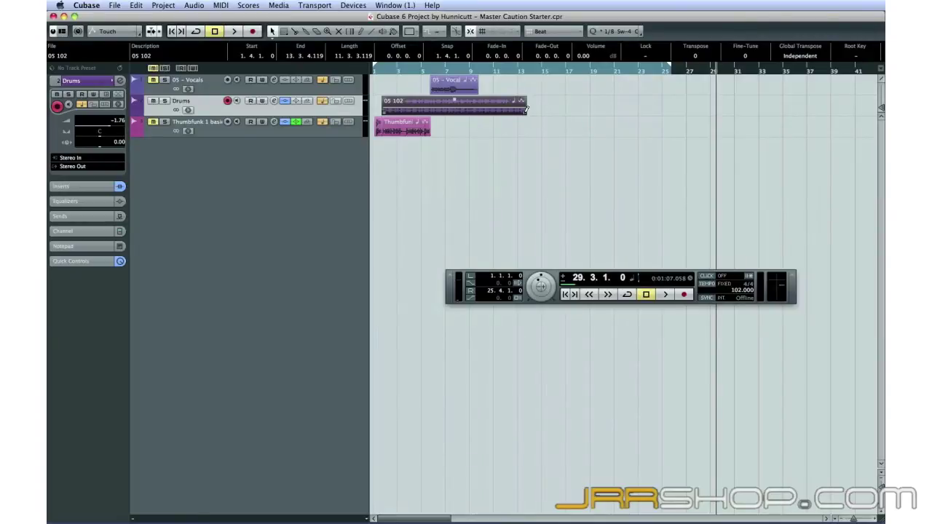
- Repeat the drums event twice, then delete the third copy so drums end near bar 25
left_click_drag(526, 109, 725, 111)
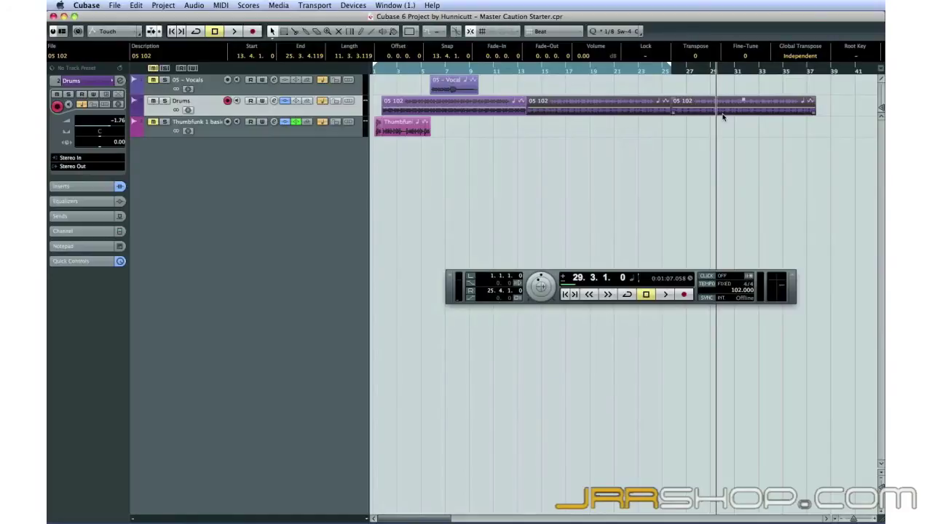
left_click(746, 121)
left_click(747, 110)
key("Delete")
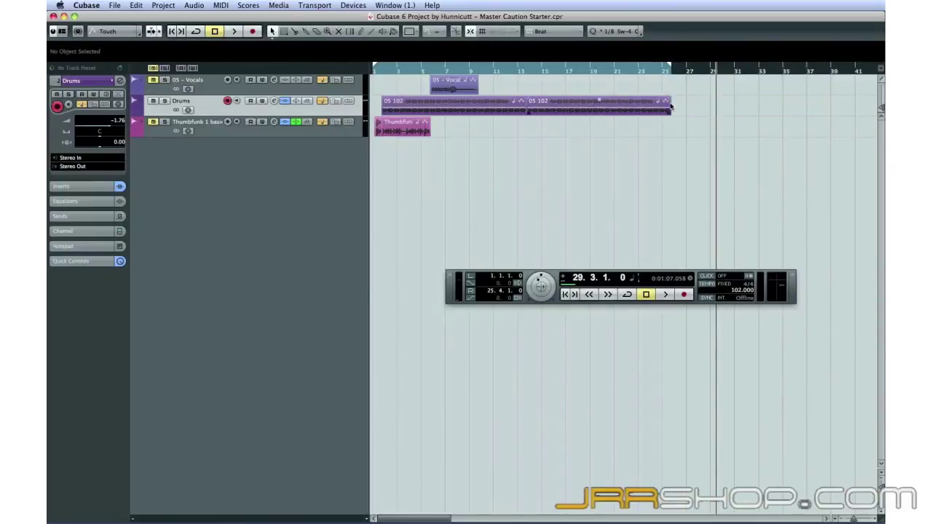
left_click(552, 110)
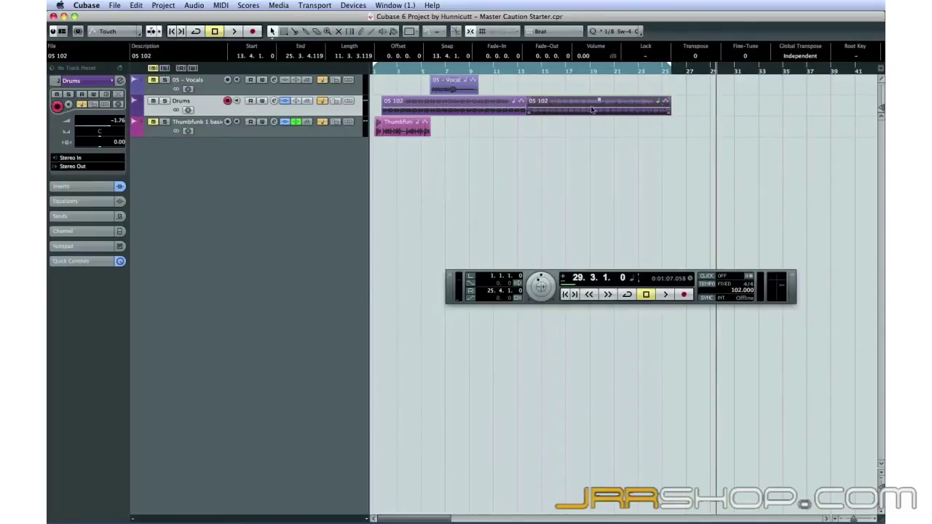
left_click(553, 125)
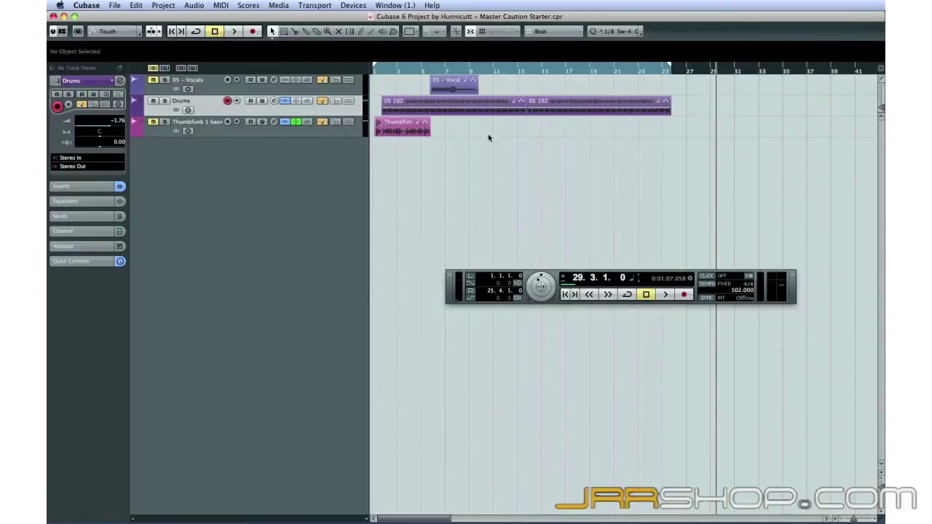
- Repeat the Thumbfunk 1 basic loop three times, then select the third bass event (bars 9–13)
left_click(406, 127)
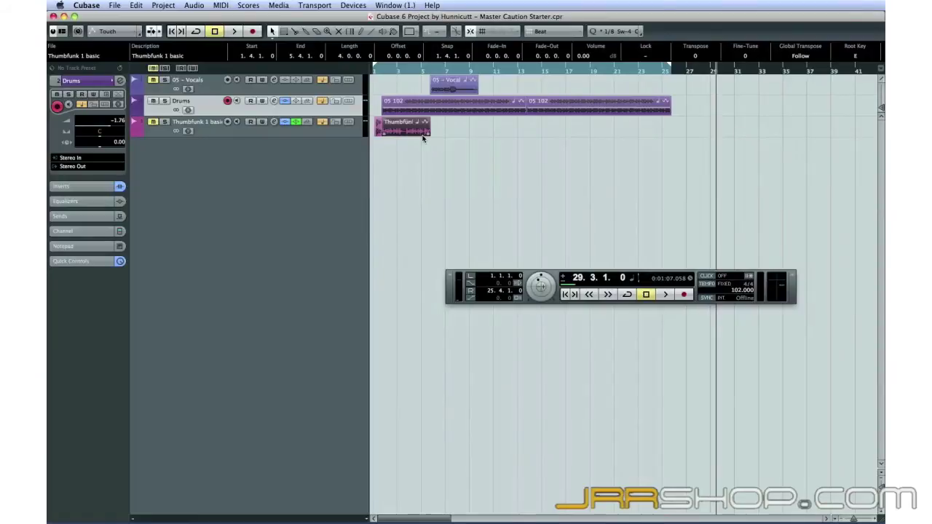
left_click_drag(430, 131, 641, 134)
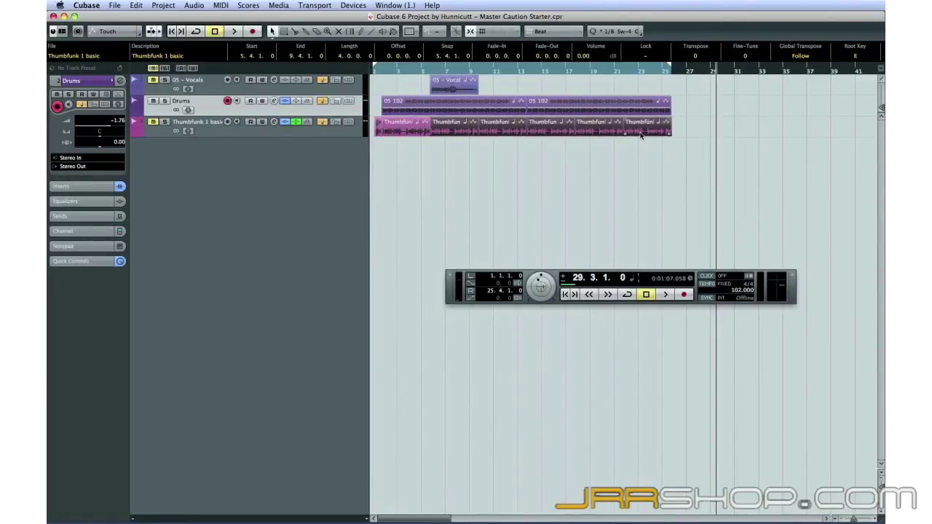
left_click(583, 148)
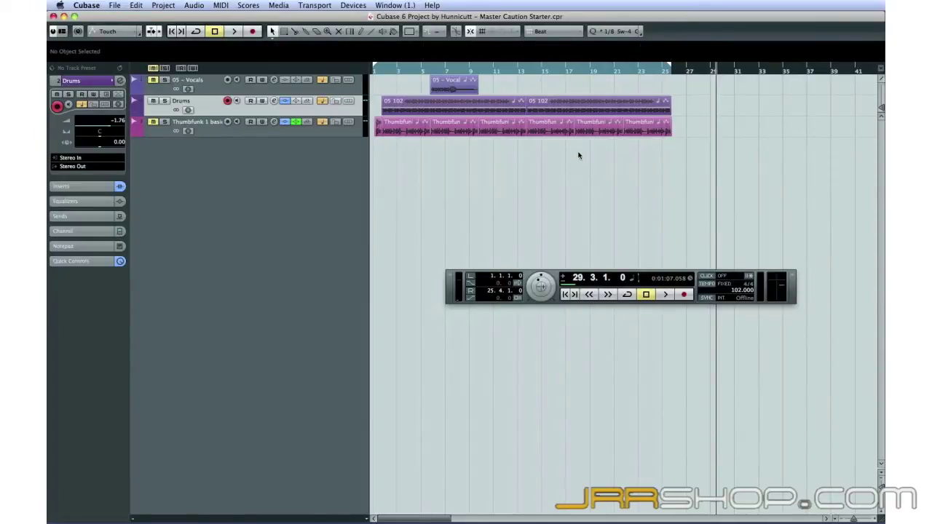
left_click(481, 123)
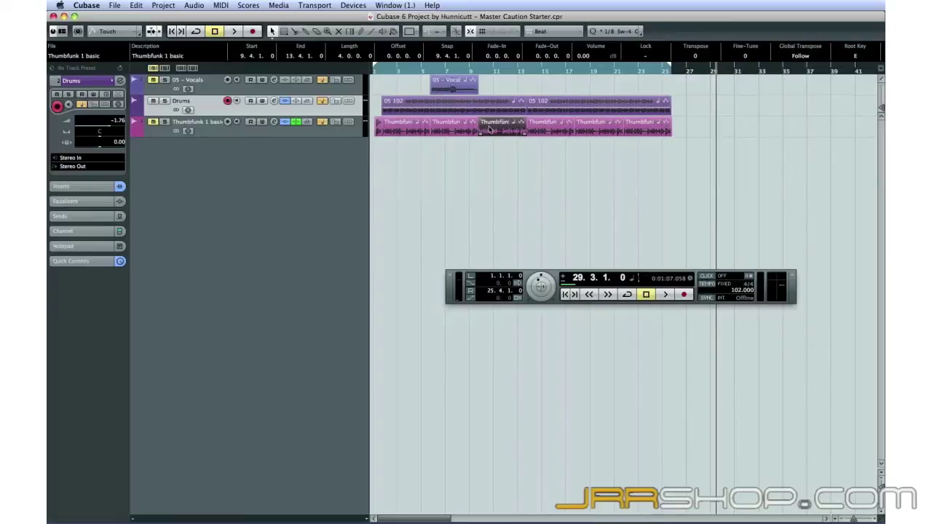
left_click(634, 130)
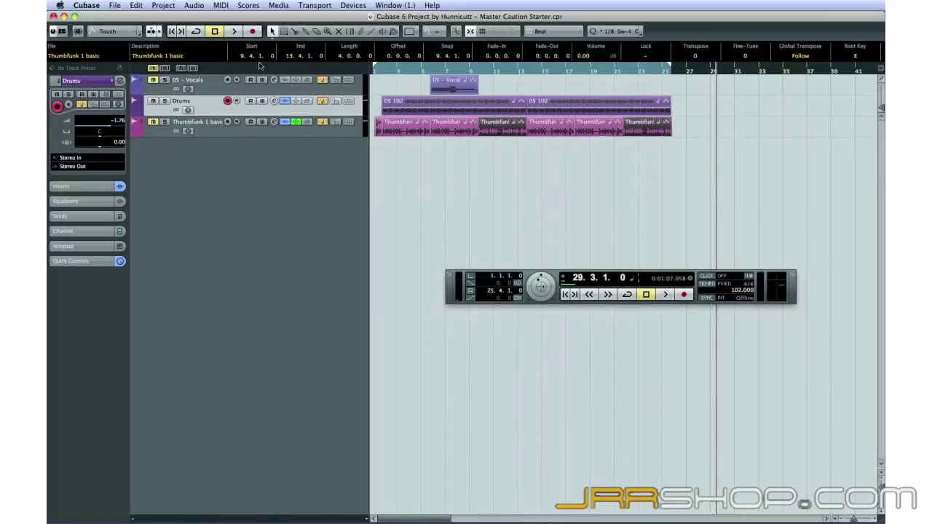
- Apply Pitch Shift to the third bass event: transpose +5 semitones with MPEX Poly Complex Formant
left_click(195, 5)
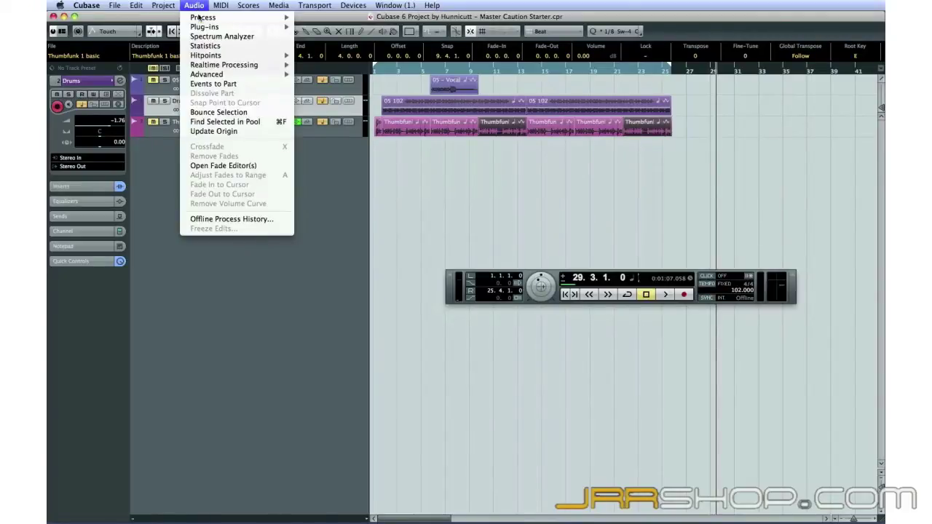
mouse_move(203, 18)
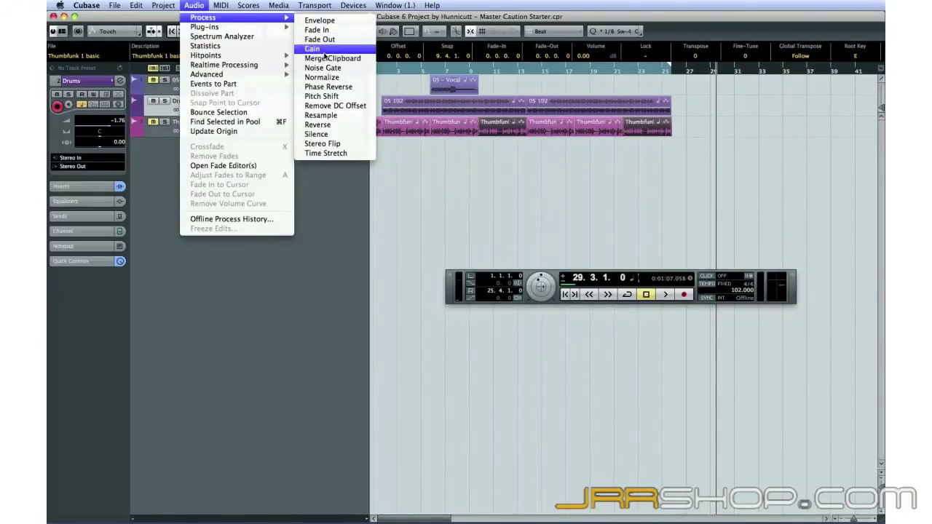
left_click(344, 97)
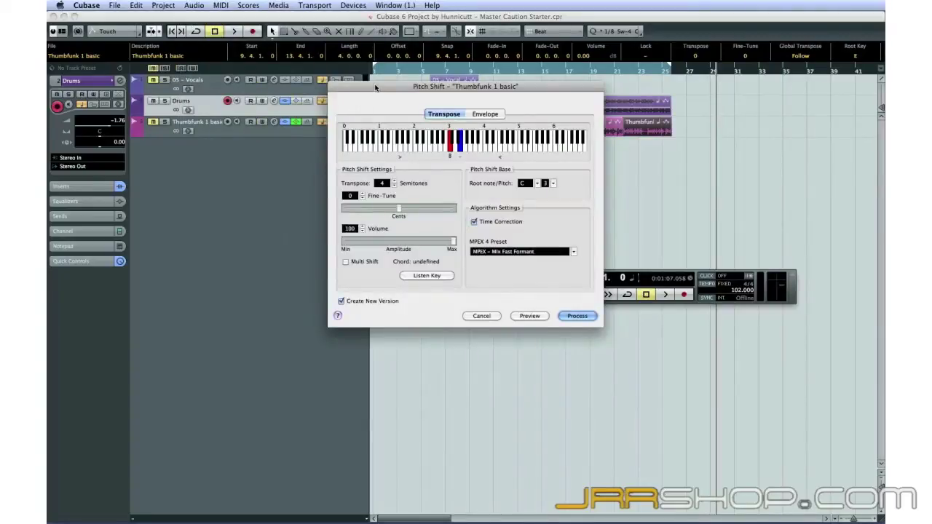
left_click_drag(376, 88, 385, 172)
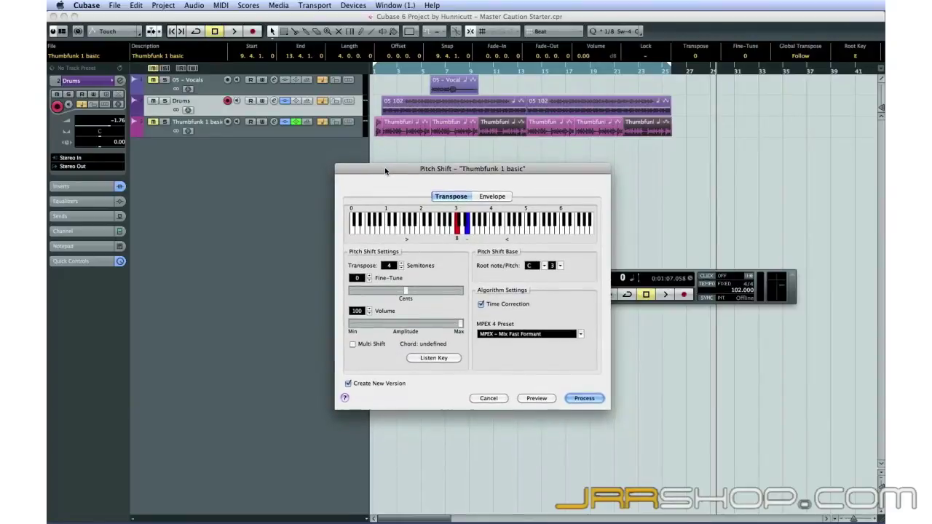
left_click(401, 263)
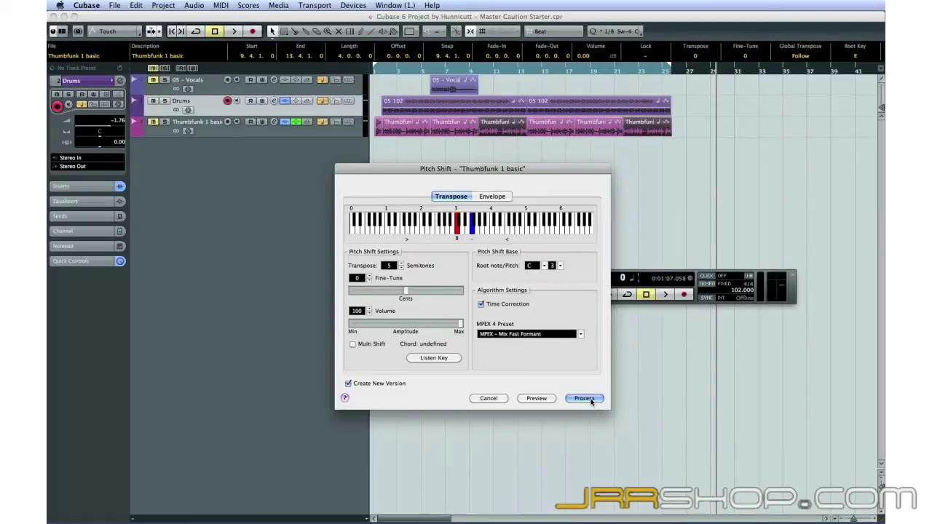
left_click(580, 334)
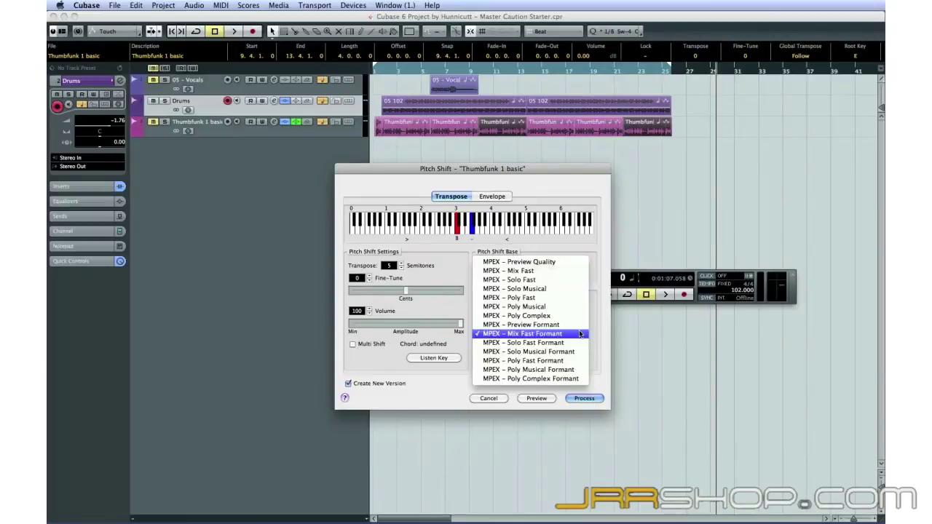
left_click(573, 380)
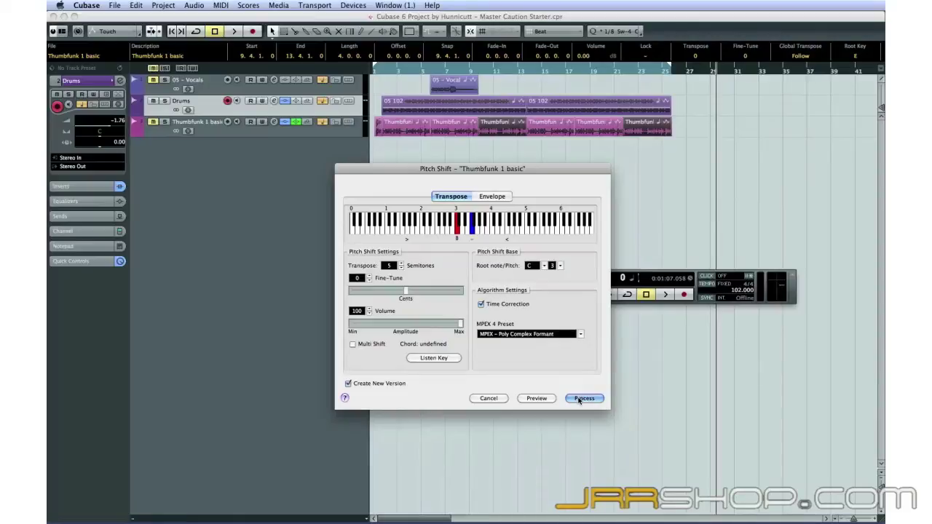
left_click(584, 399)
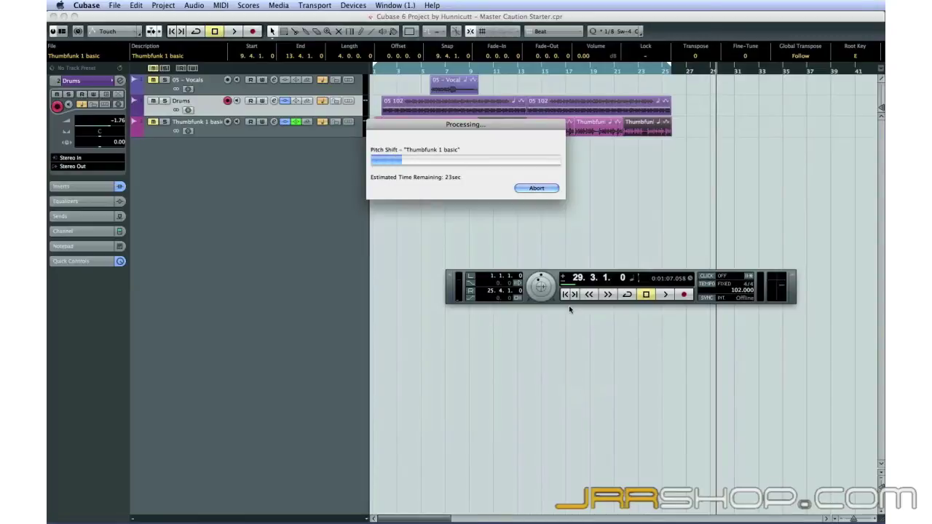
left_click_drag(502, 130, 509, 167)
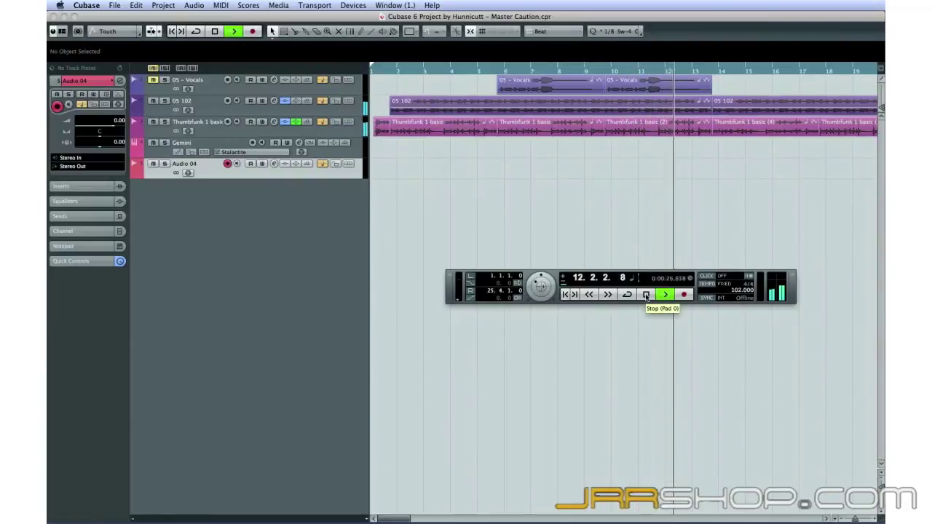
- Stop playback and transpose Thumbfunk 1 basic (4) by +7 semitones in the info line
left_click(646, 295)
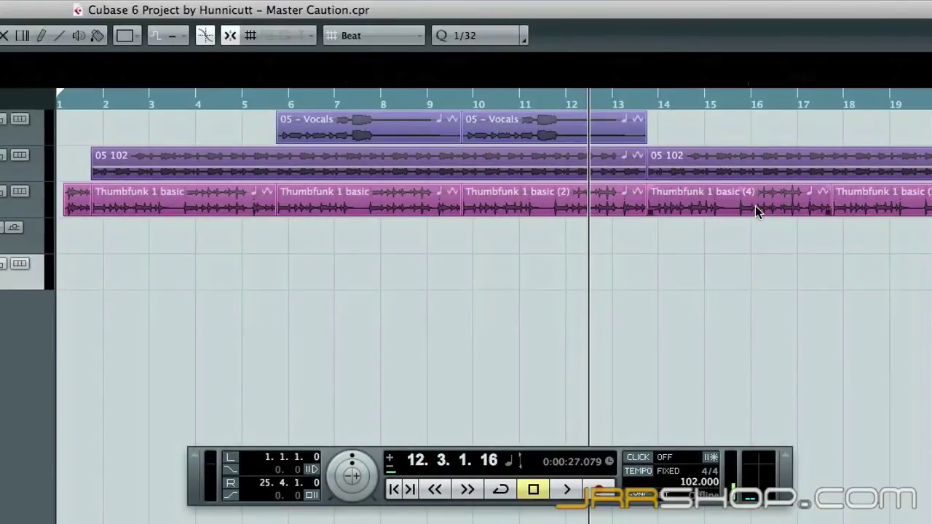
left_click(755, 206)
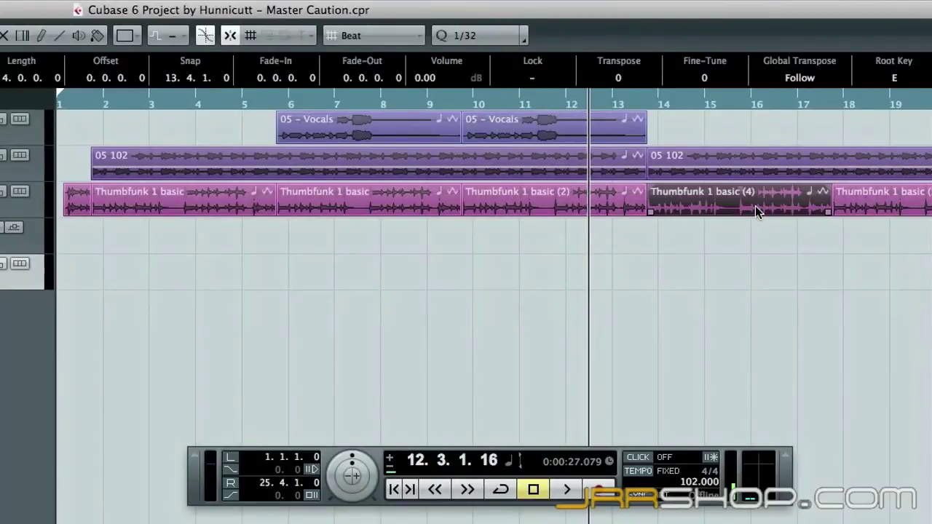
left_click(622, 78)
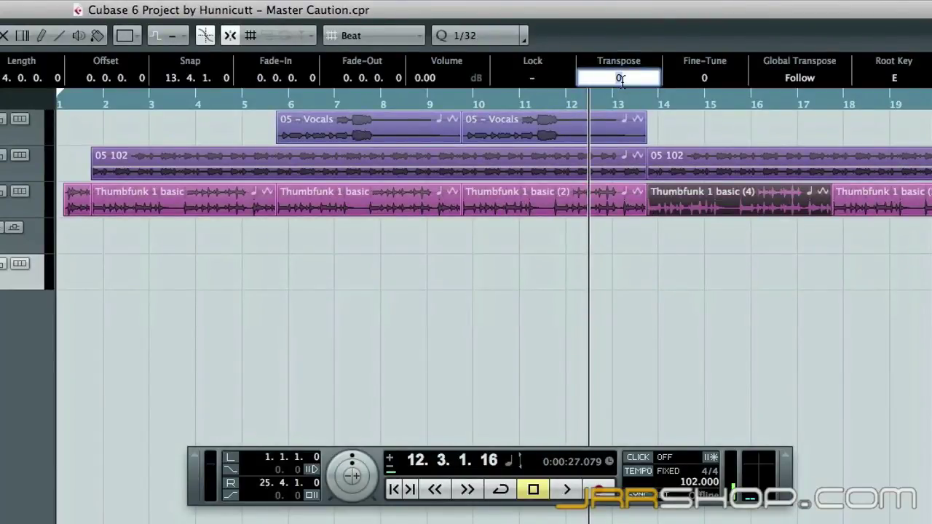
type("+7")
key("Return")
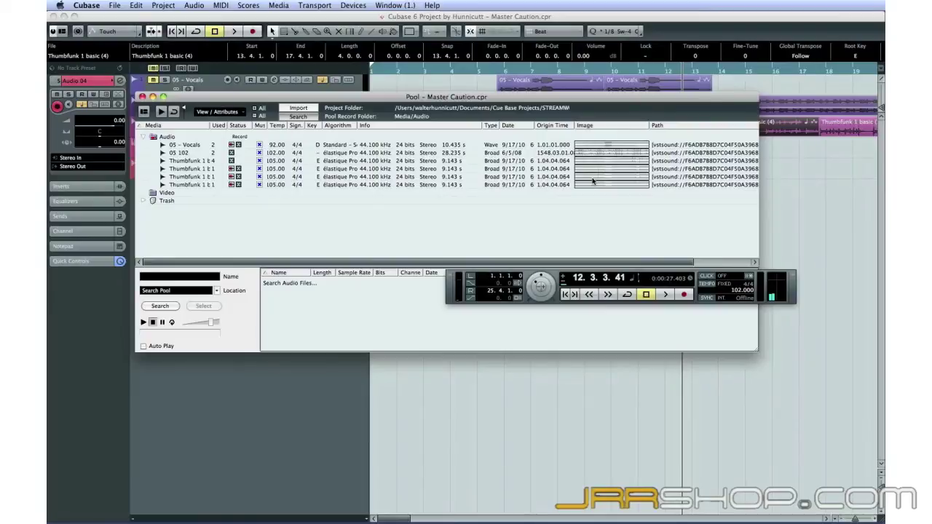
- Check the 05 - Vocals clip's key in the Pool, then close the Pool
left_click(184, 145)
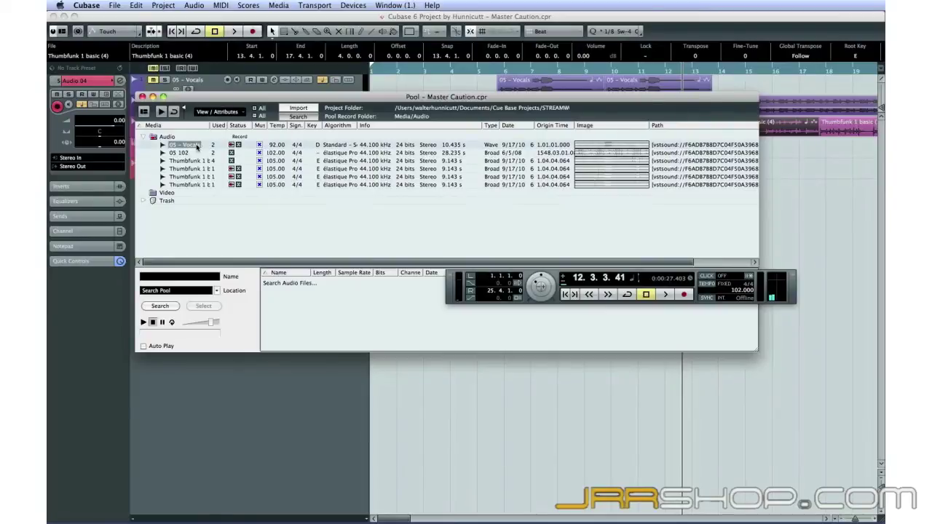
left_click(318, 153)
left_click(143, 96)
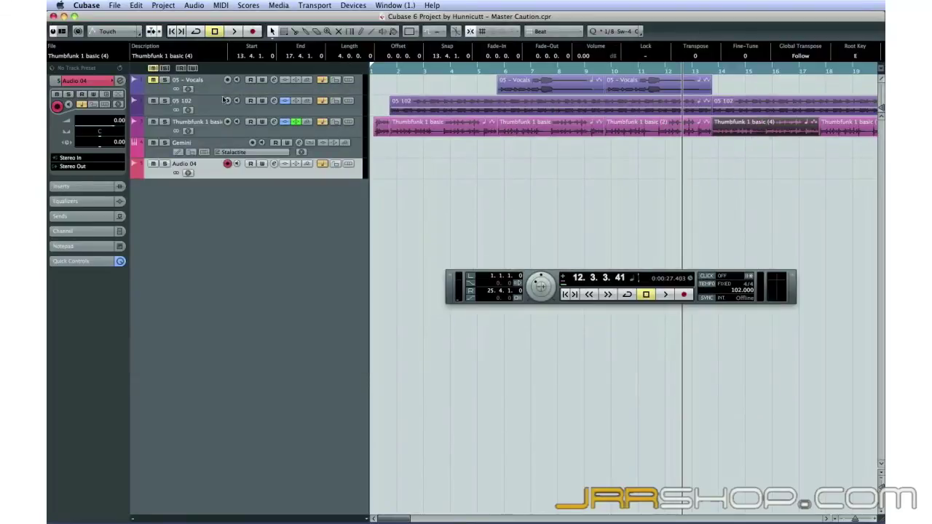
left_click(523, 89)
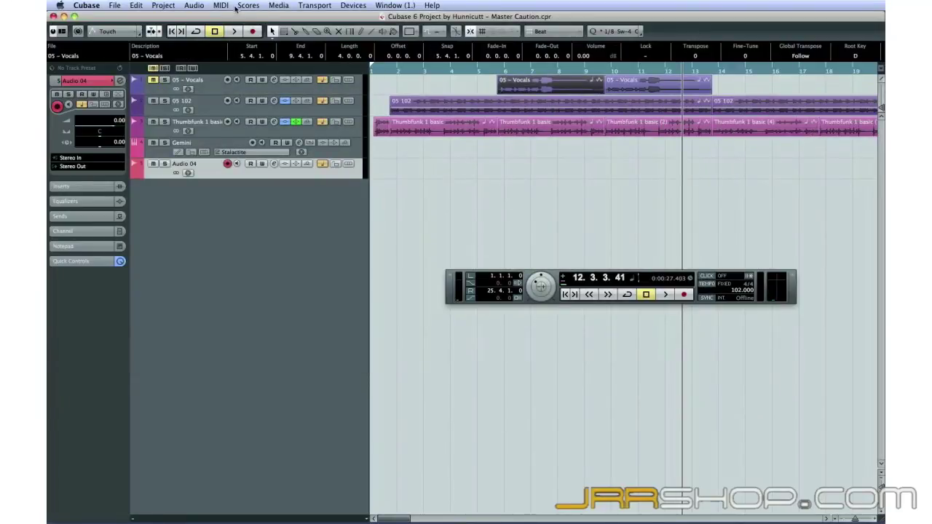
left_click(194, 6)
mouse_move(203, 17)
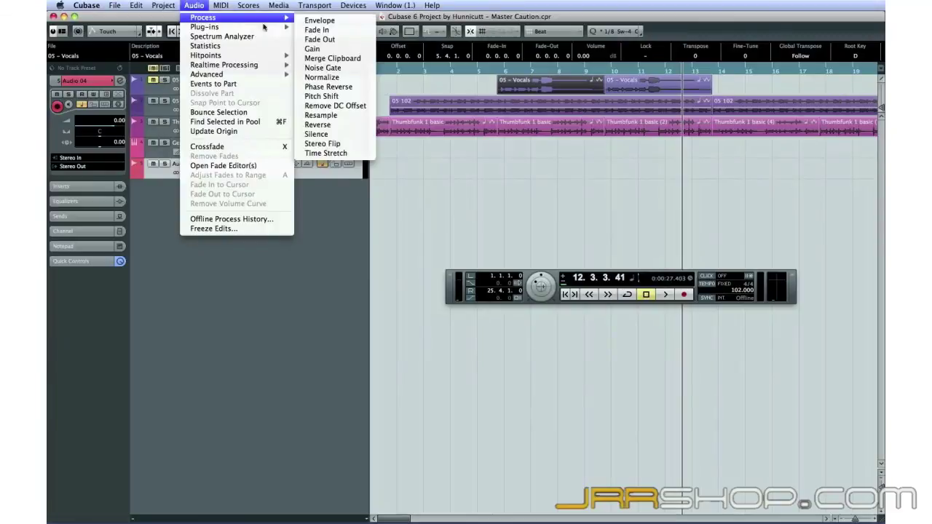
left_click(322, 95)
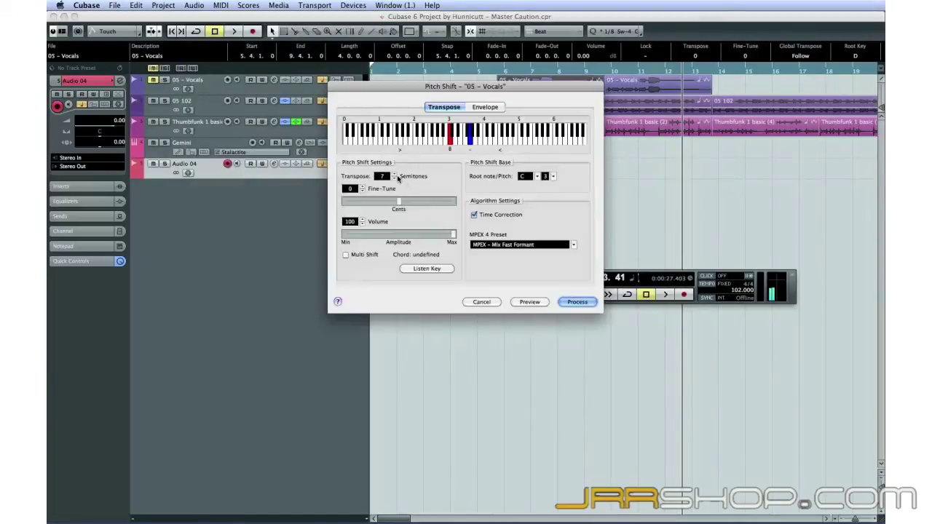
left_click(395, 179)
left_click(395, 180)
left_click(395, 180)
left_click(395, 179)
left_click(395, 180)
left_click(396, 180)
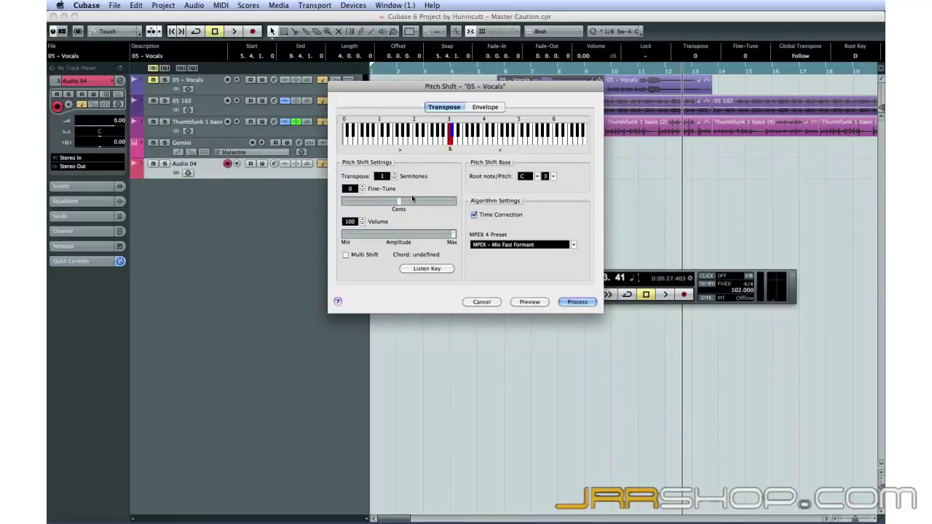
left_click(479, 303)
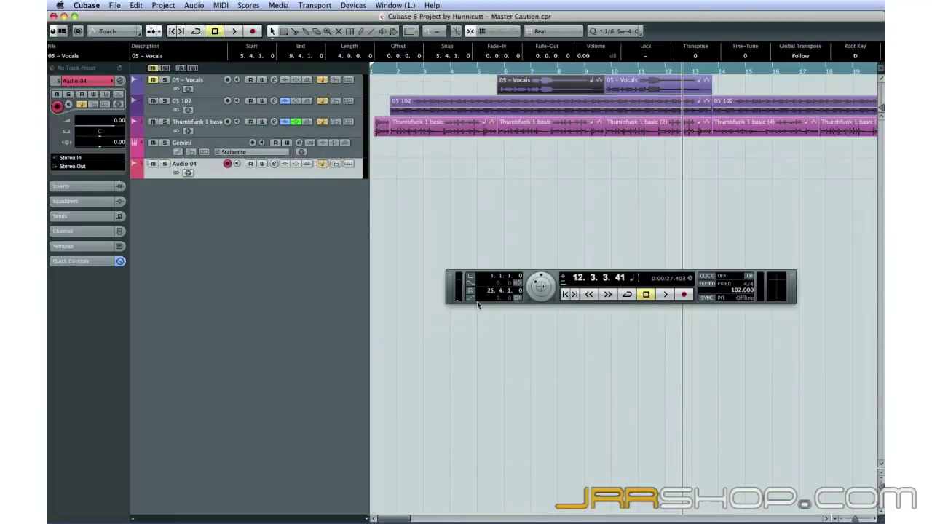
left_click(478, 306)
left_click(666, 294)
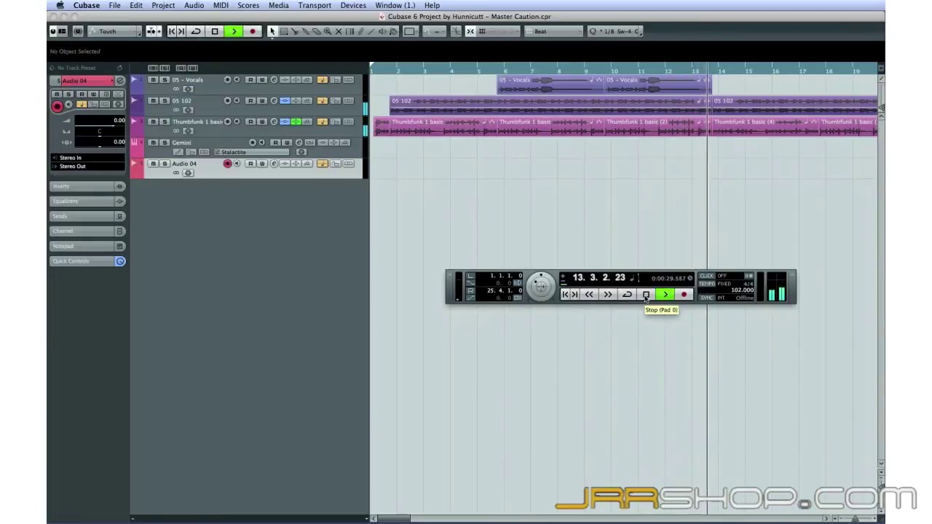
left_click(646, 295)
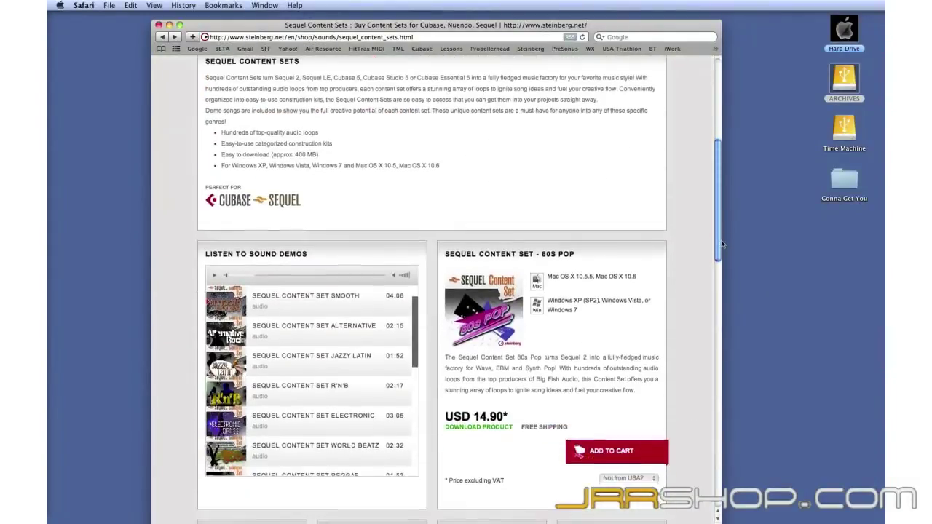
- Scroll the Sequel Content Sets page down to the Chillout, Hiphop, Rock and Industrial sets
scroll(573, 201, "down", 6)
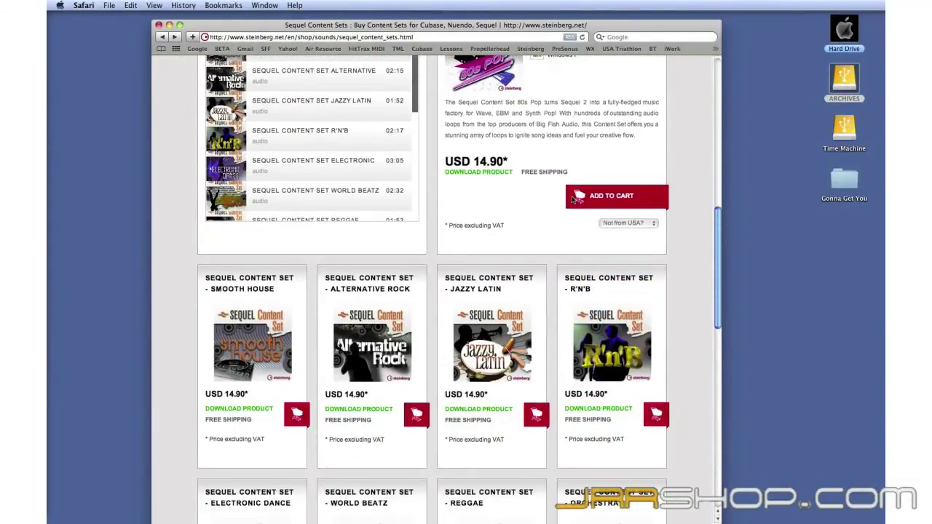
scroll(573, 198, "down", 1)
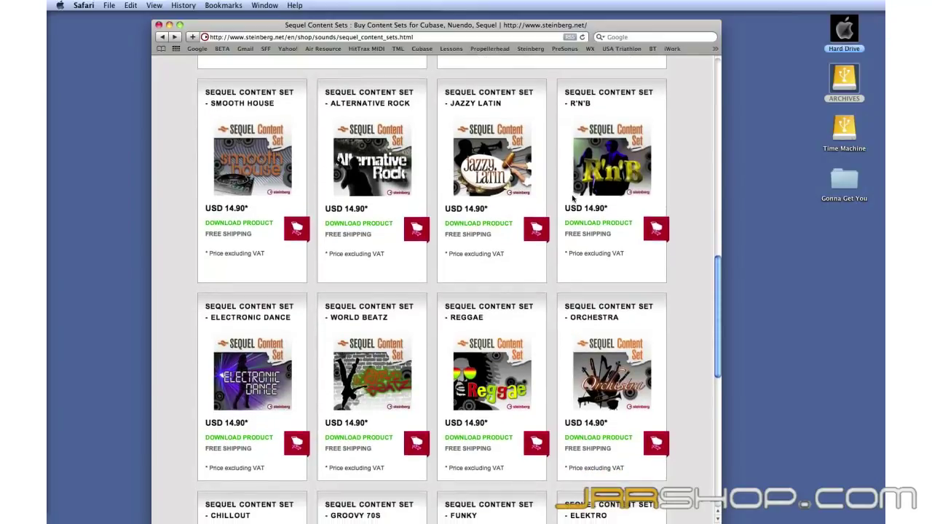
scroll(573, 198, "down", 8)
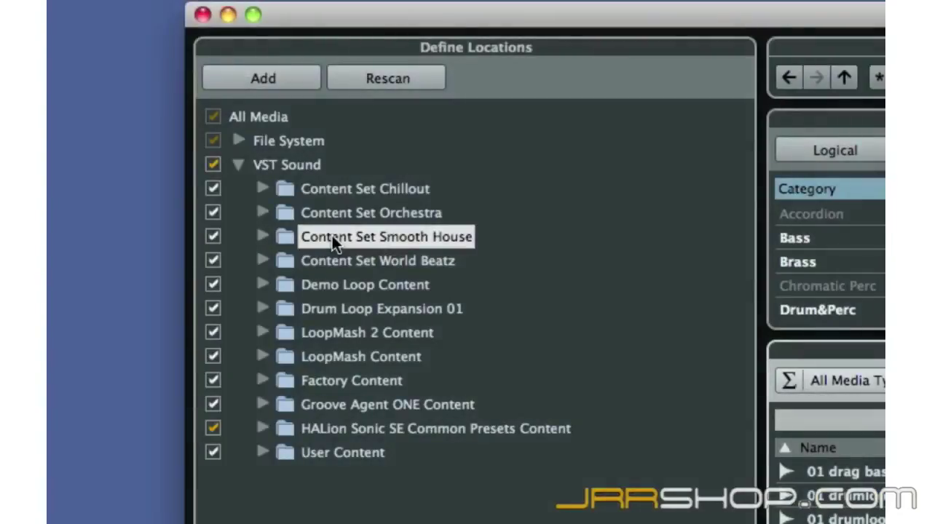
- Show the Content Set World Beatz loops from the VST Sound location in MediaBay
left_click(325, 259)
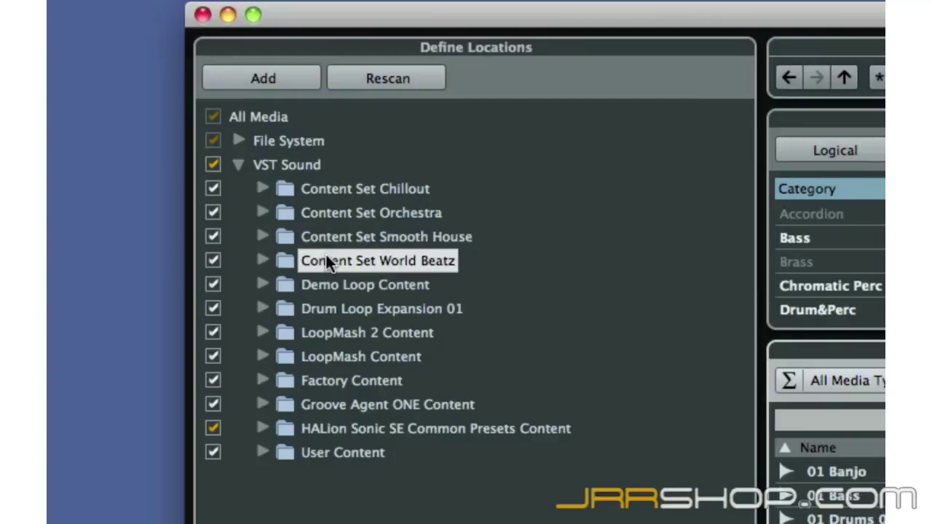